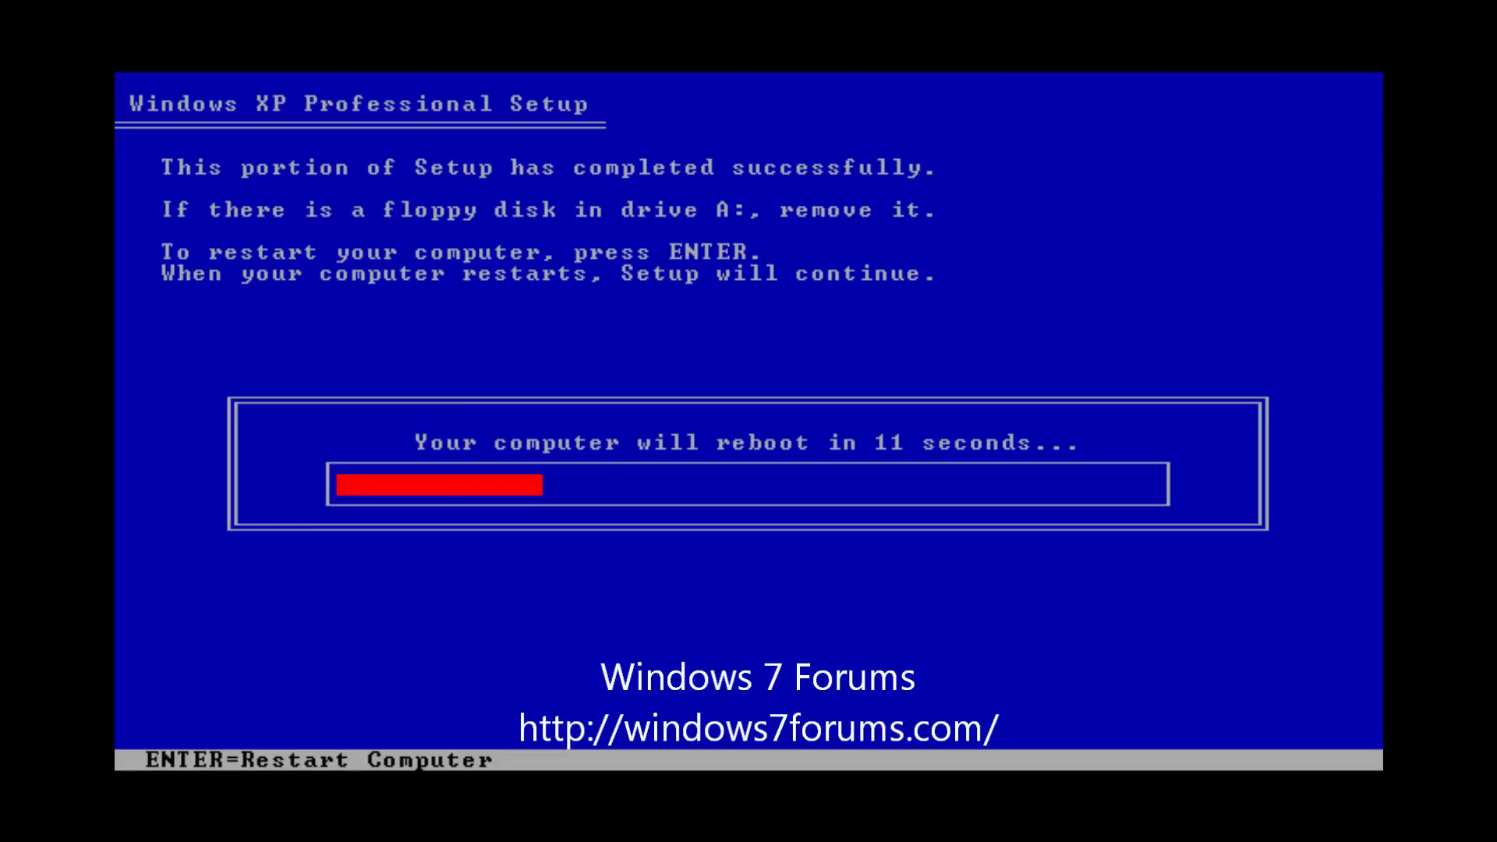
- Restart the computer now so Windows XP setup can finish
key("Return")
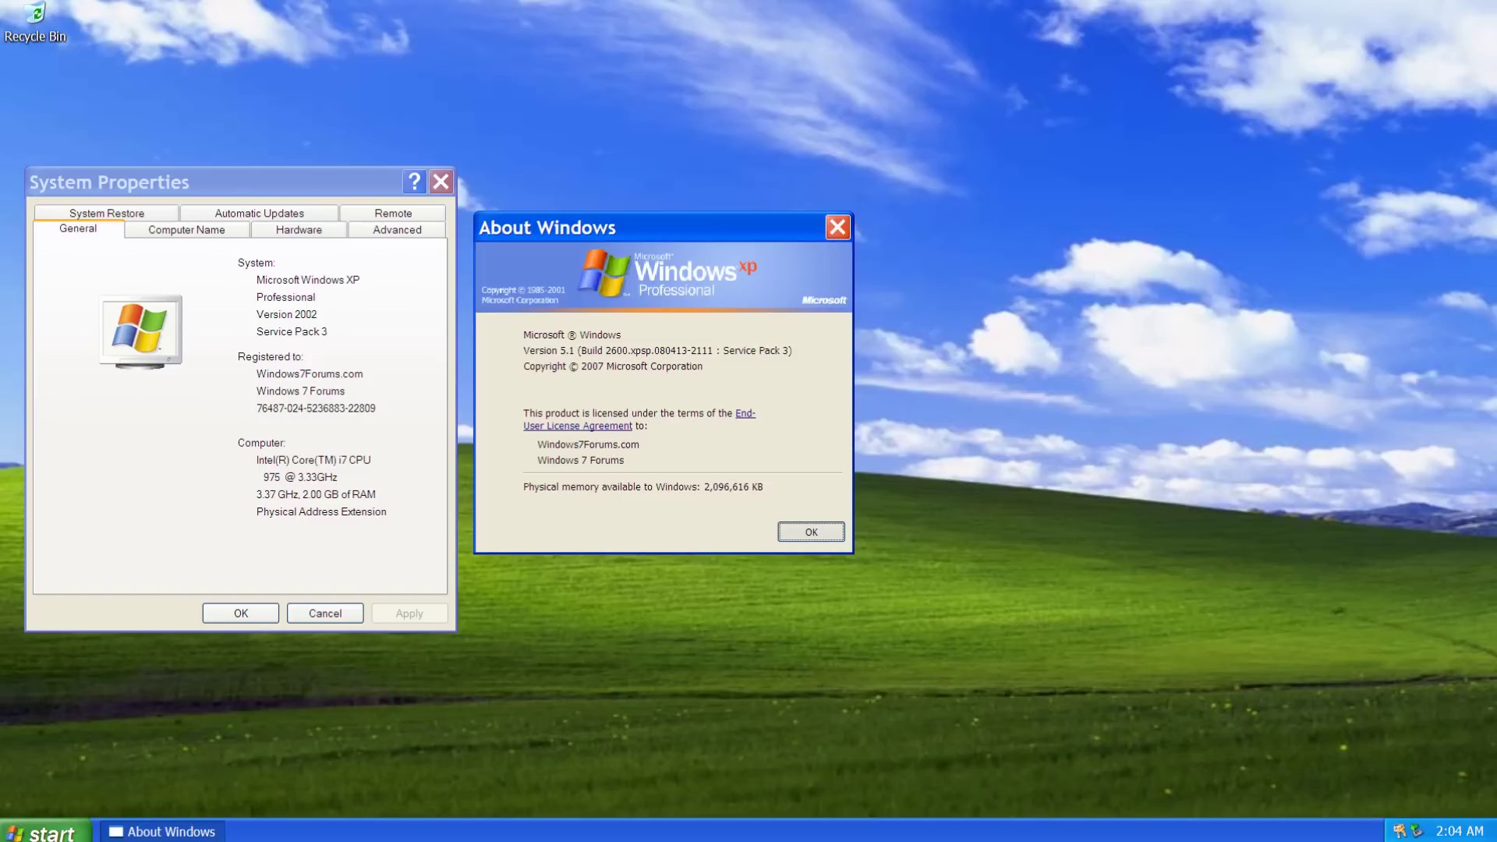
- Dismiss About Windows, then OK the System Properties dialog
key("Return")
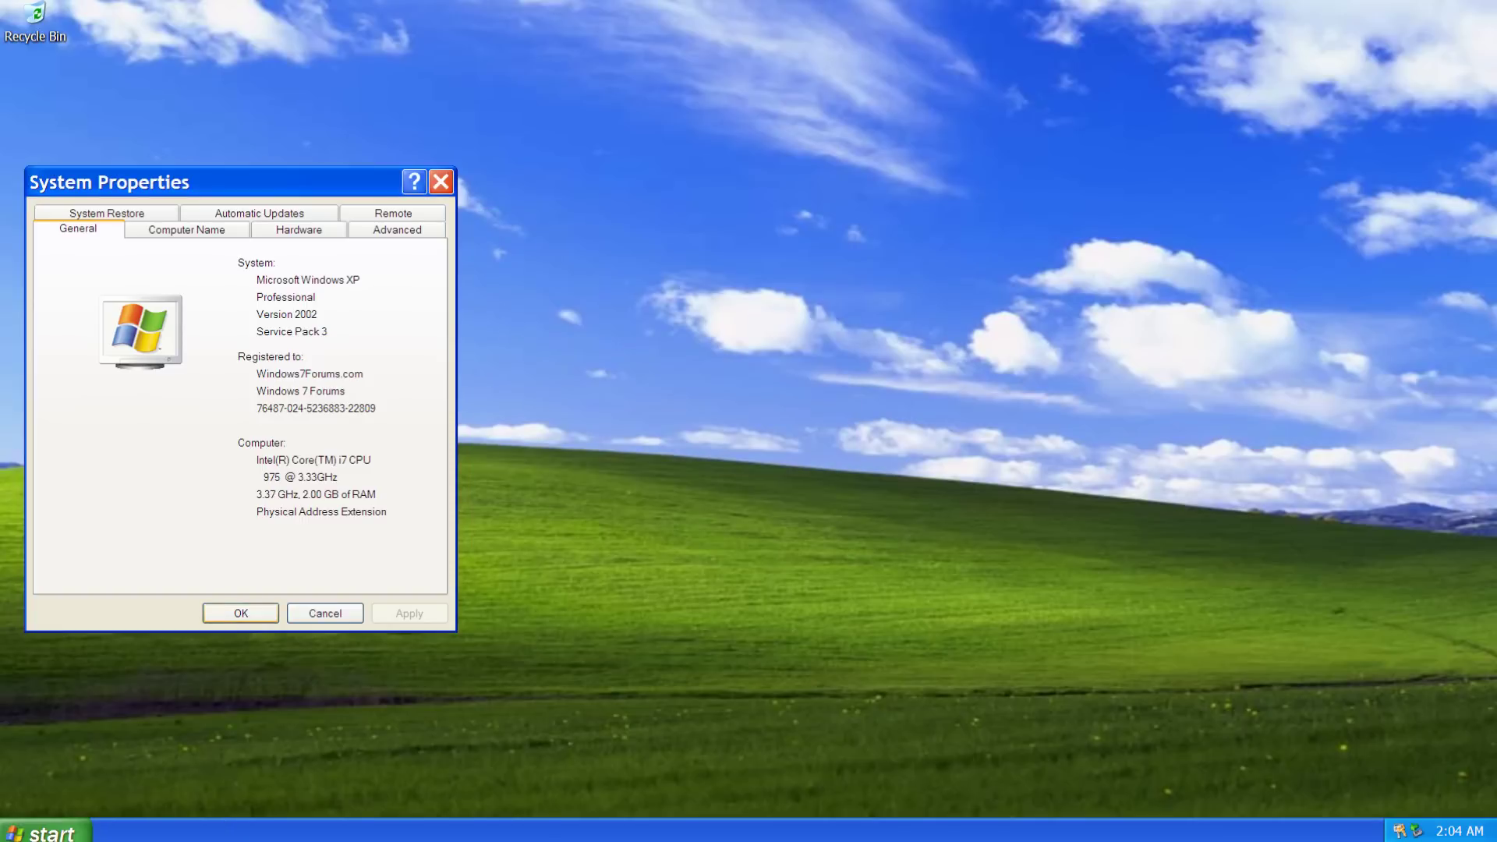
key("Return")
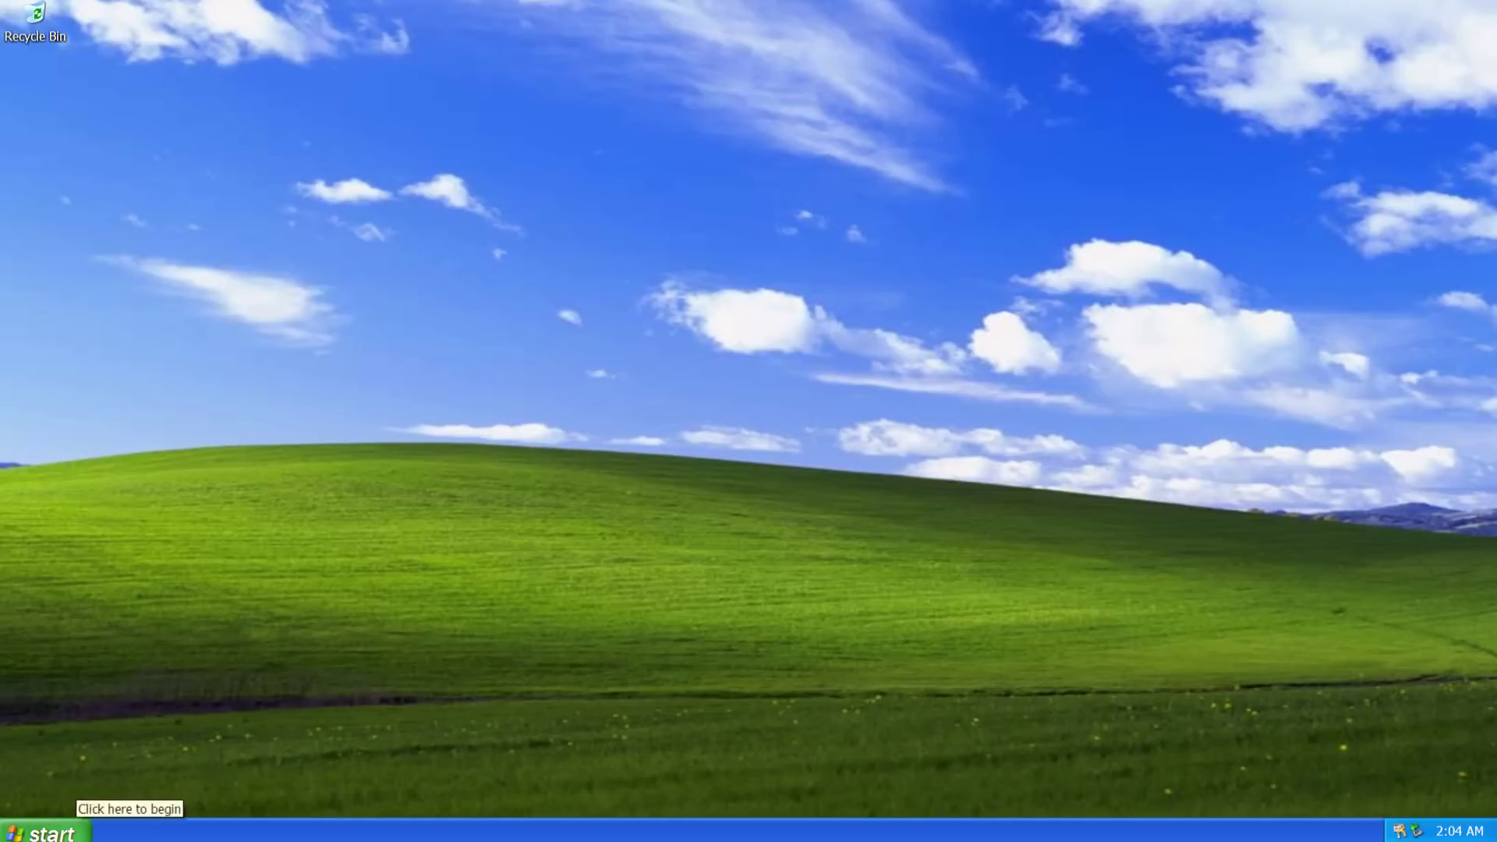
- Run Windows Vista setup from the FRTMCFRE_EN_DVD (D:) drive in My Computer
left_click(47, 832)
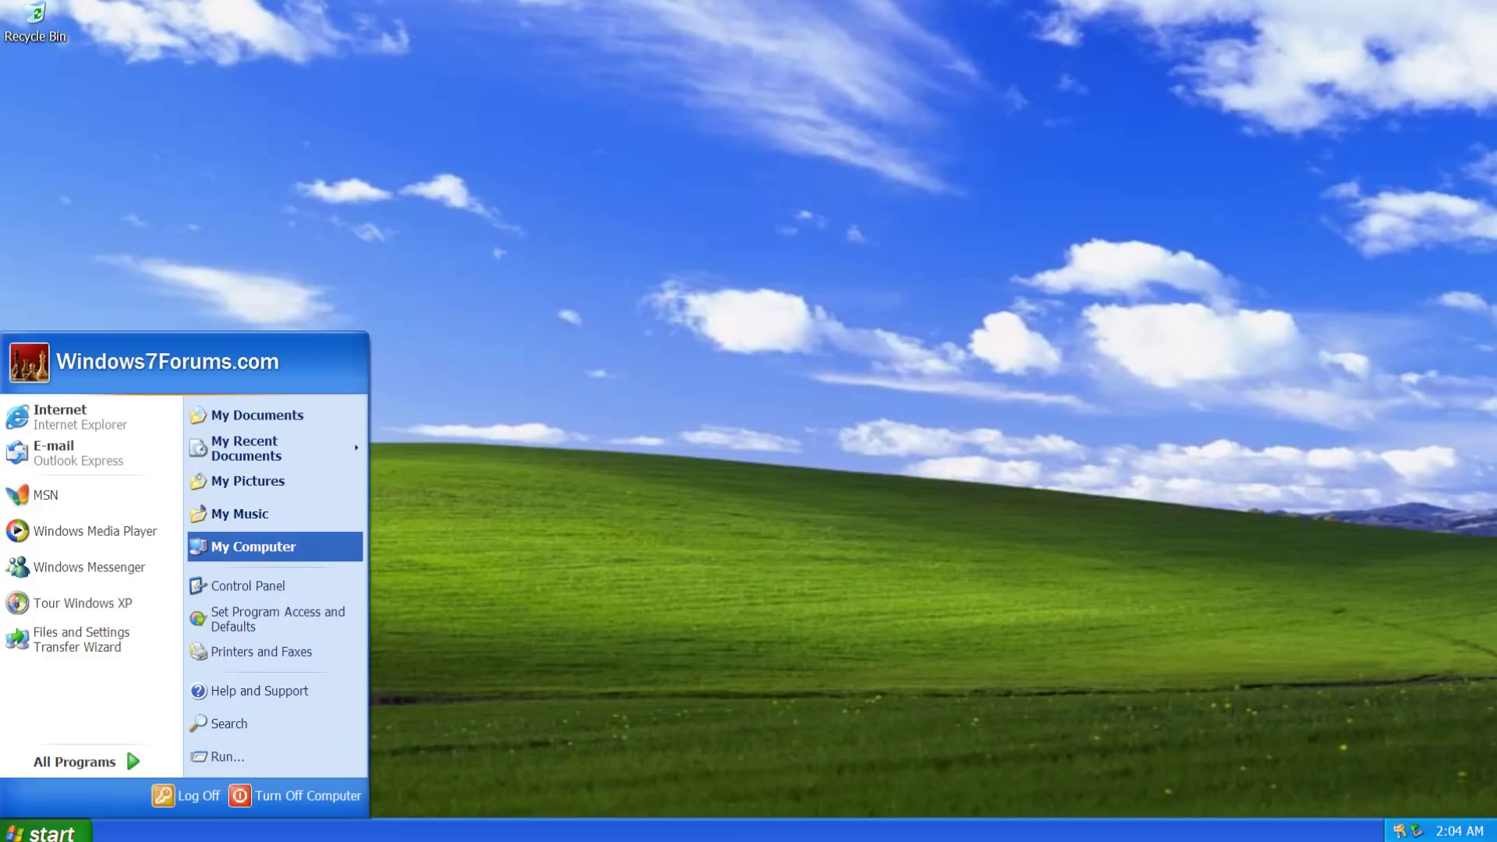
left_click(254, 546)
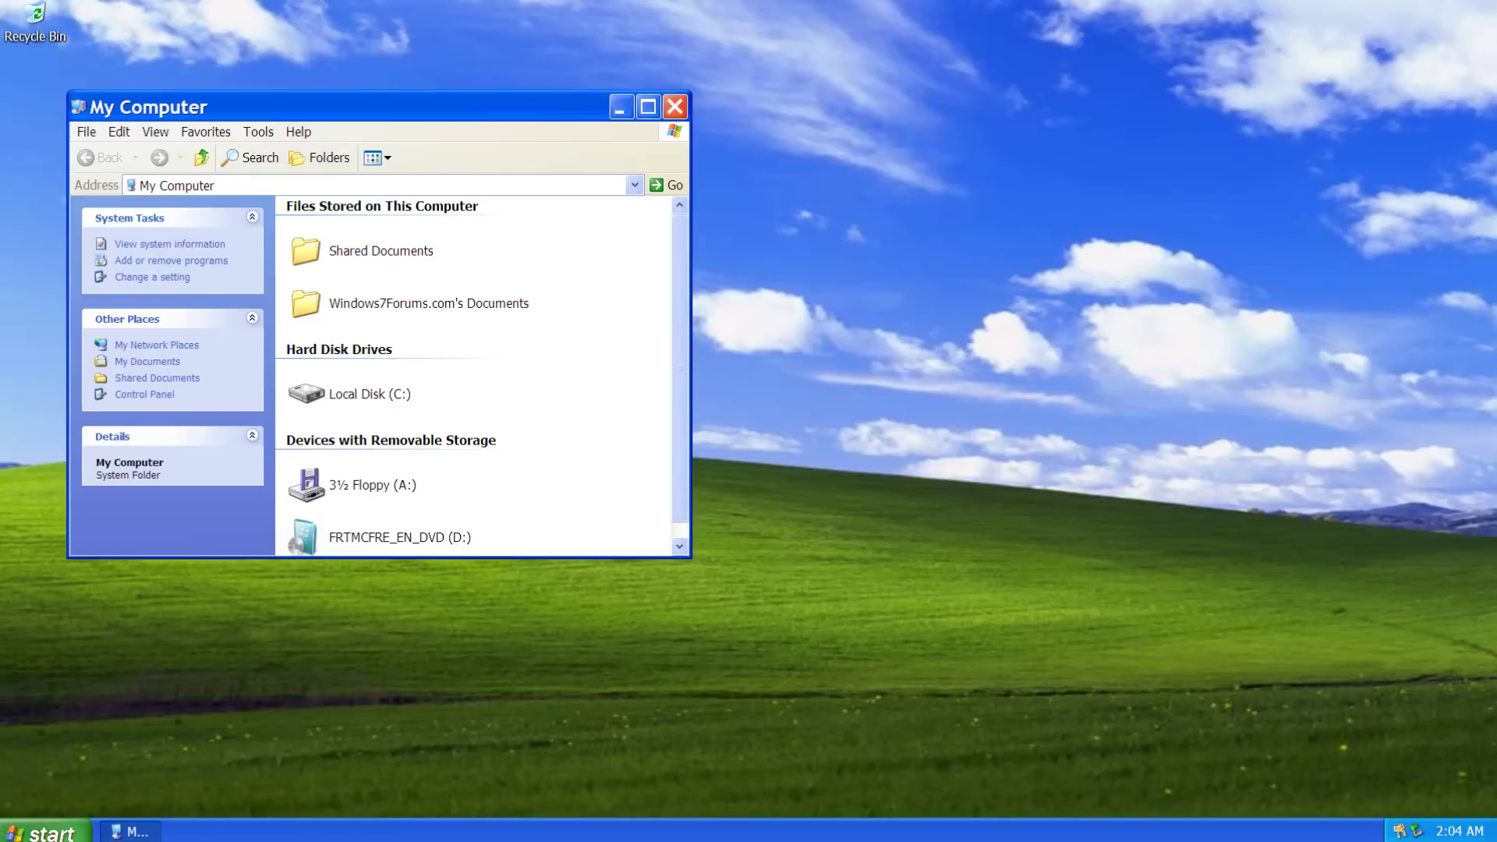
left_click(399, 537)
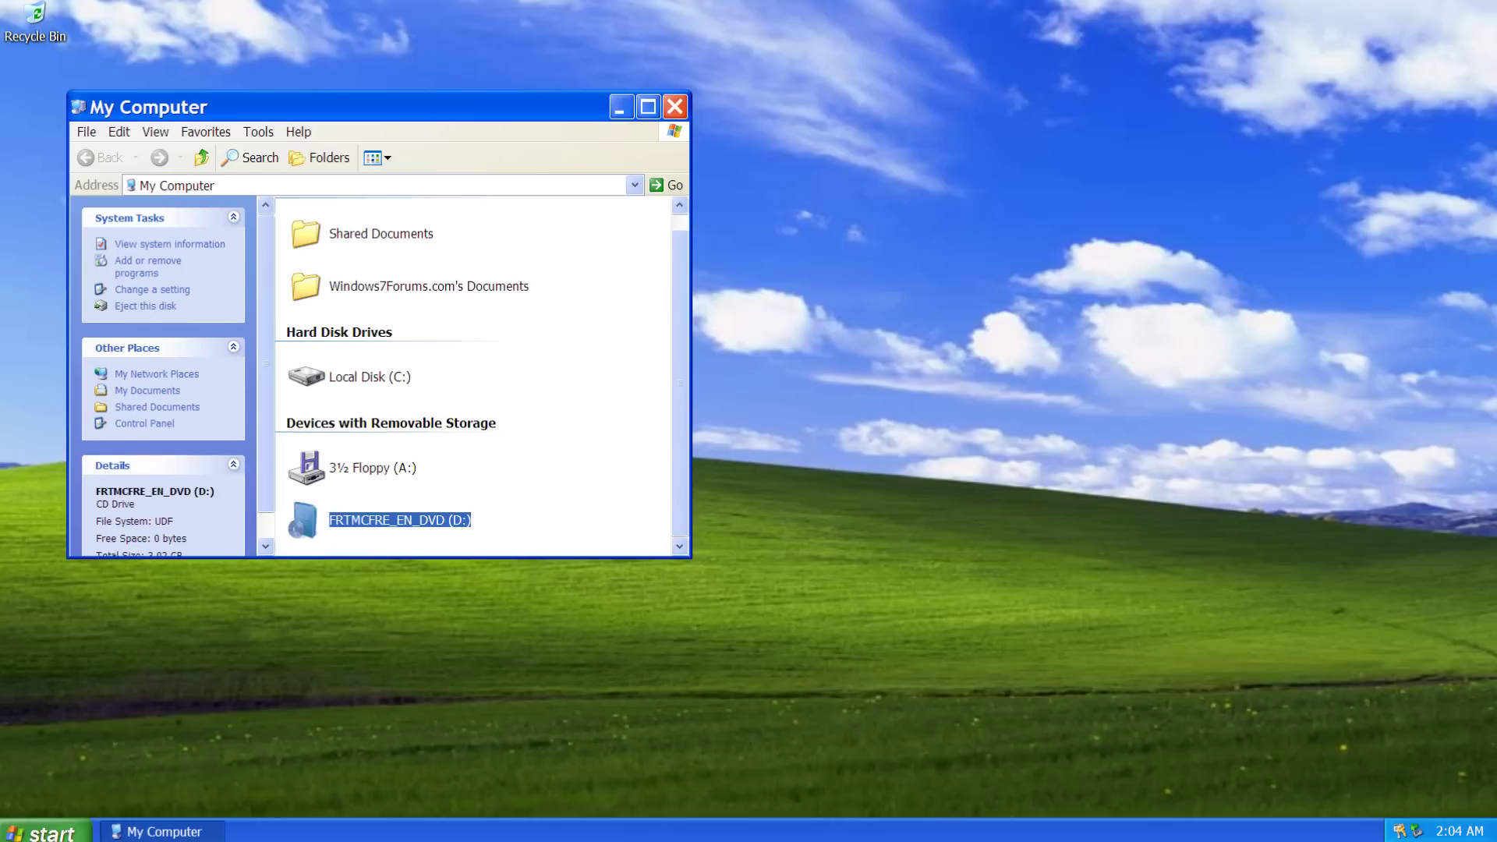
key("Return")
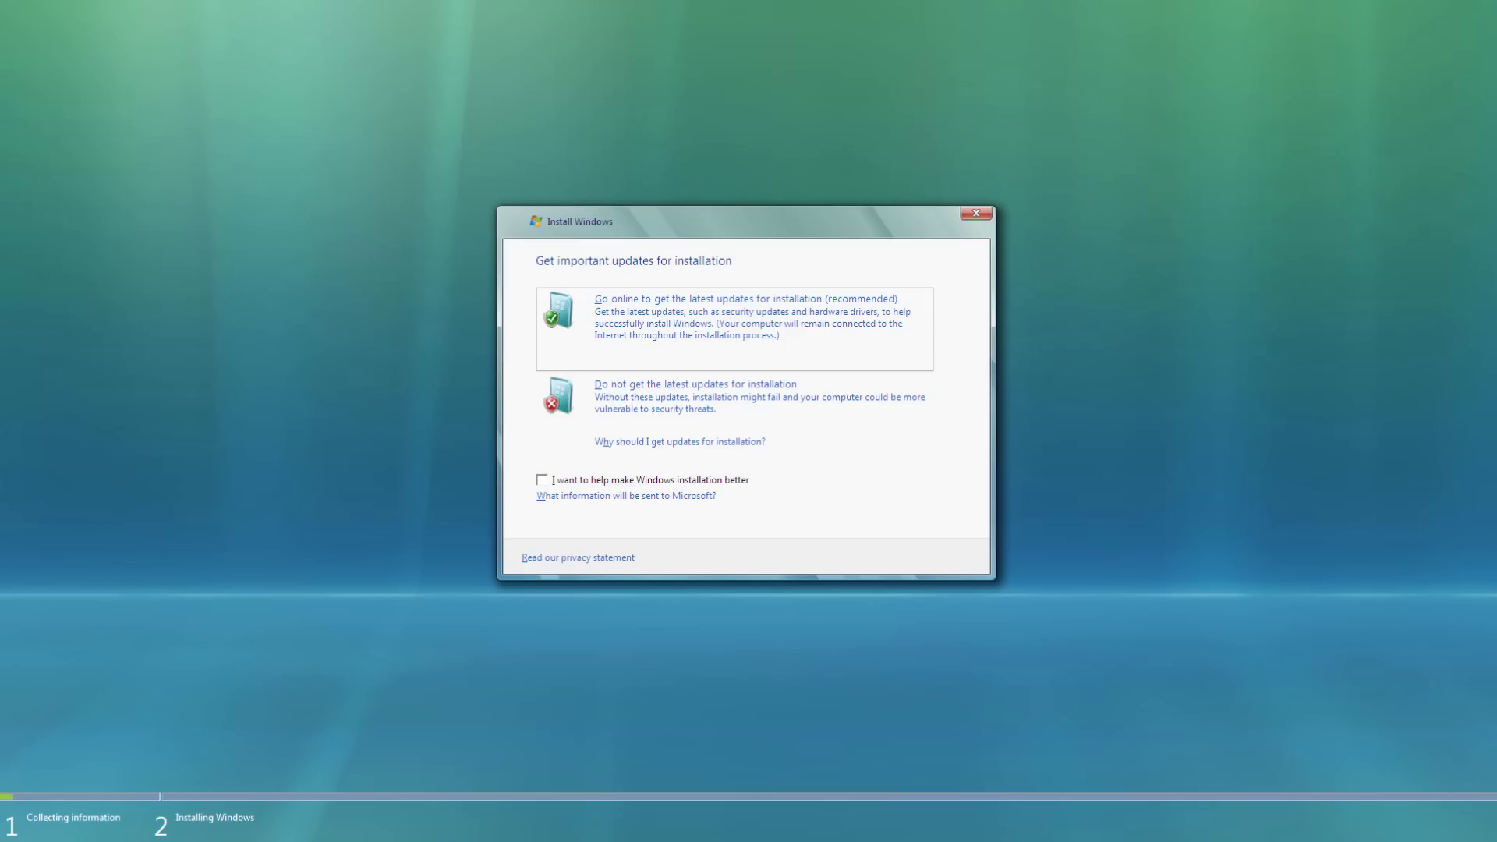
- Skip installation updates and the product key, with automatic online activation turned off
left_click(696, 384)
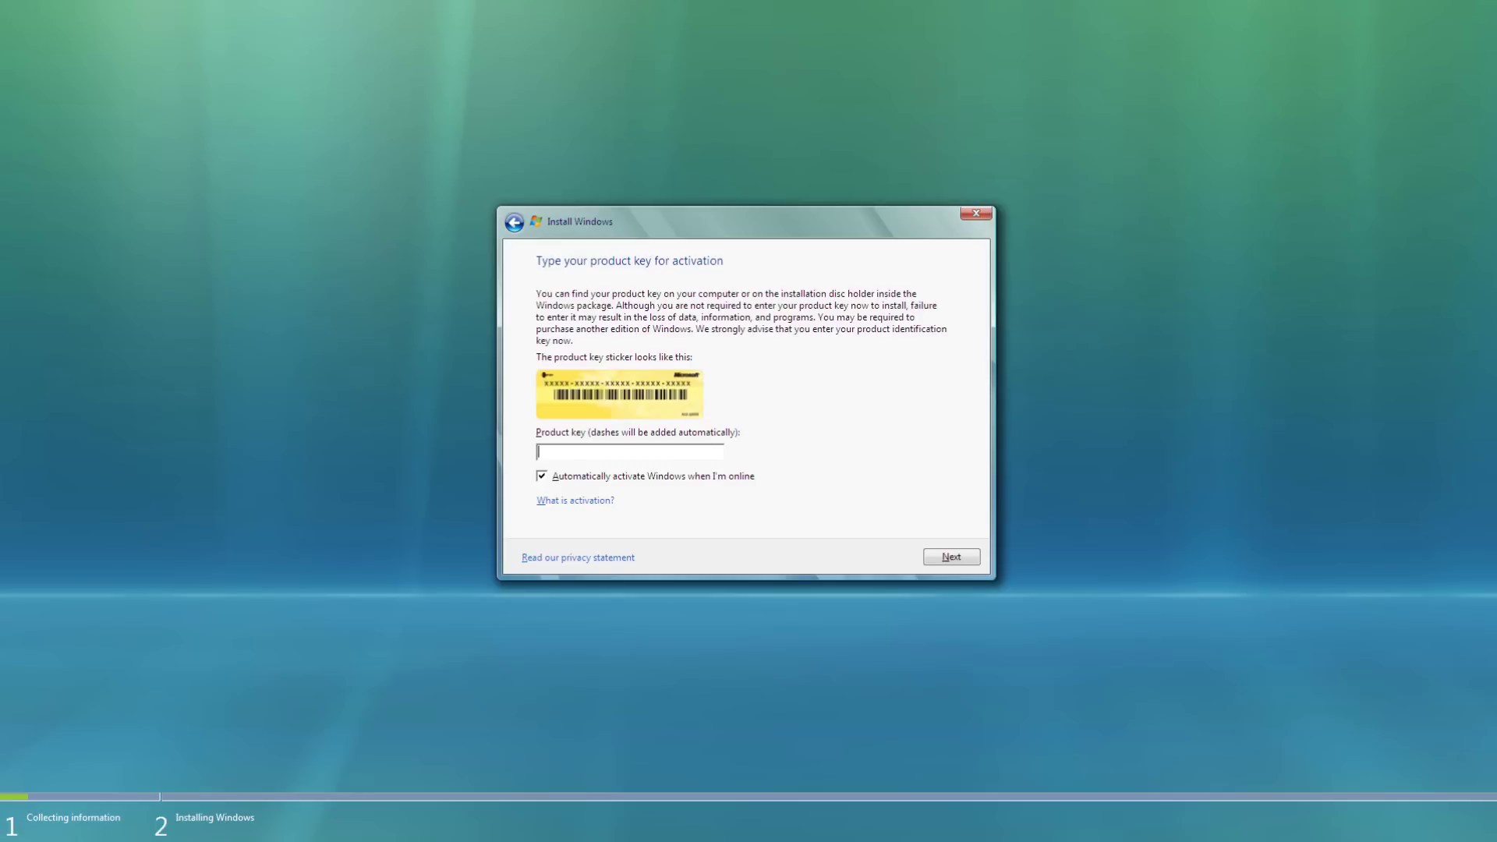
left_click(541, 475)
left_click(951, 556)
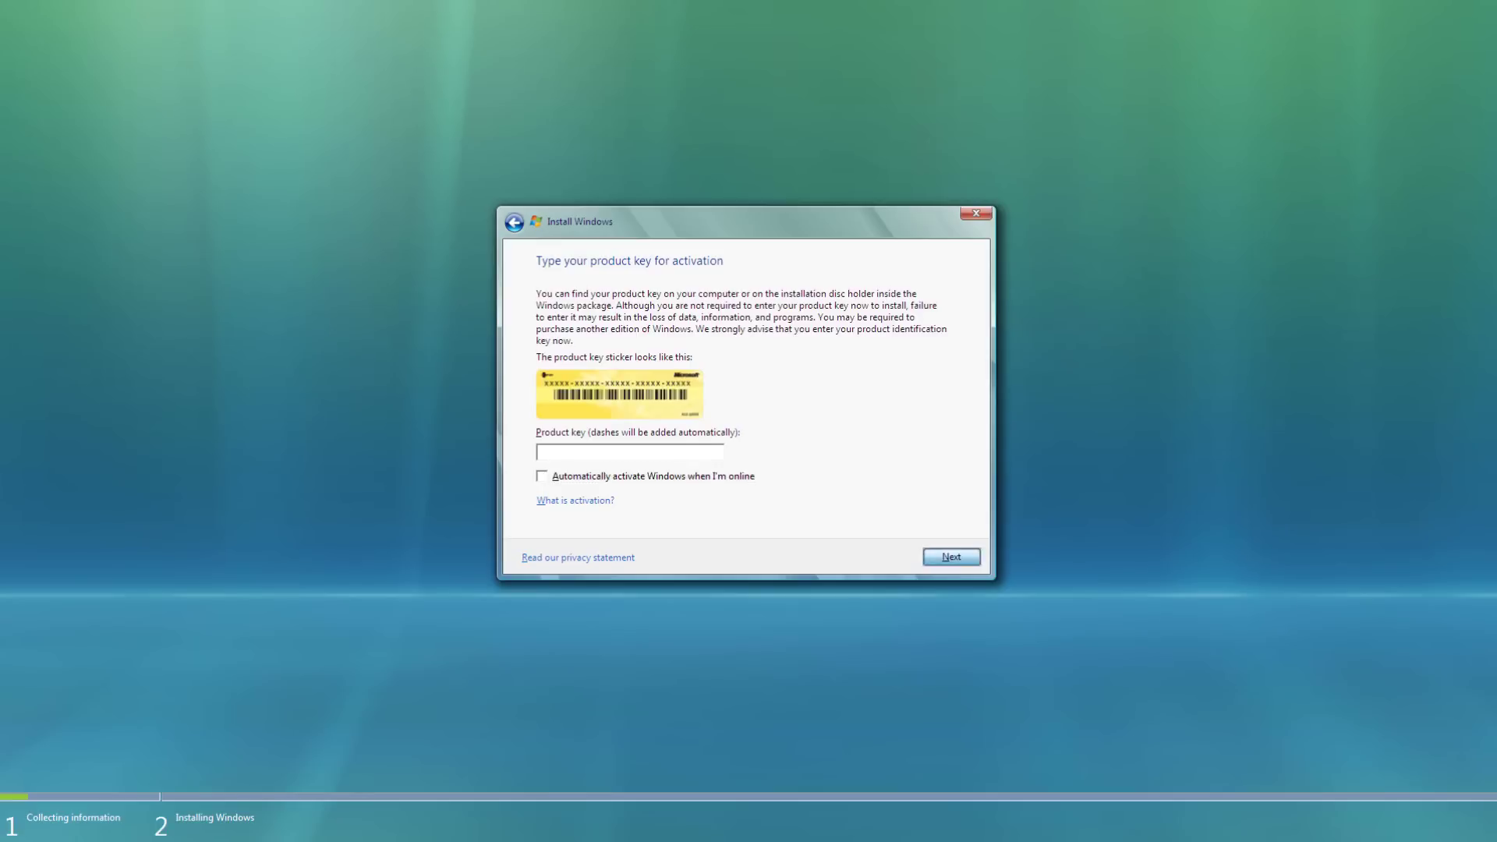
key("n")
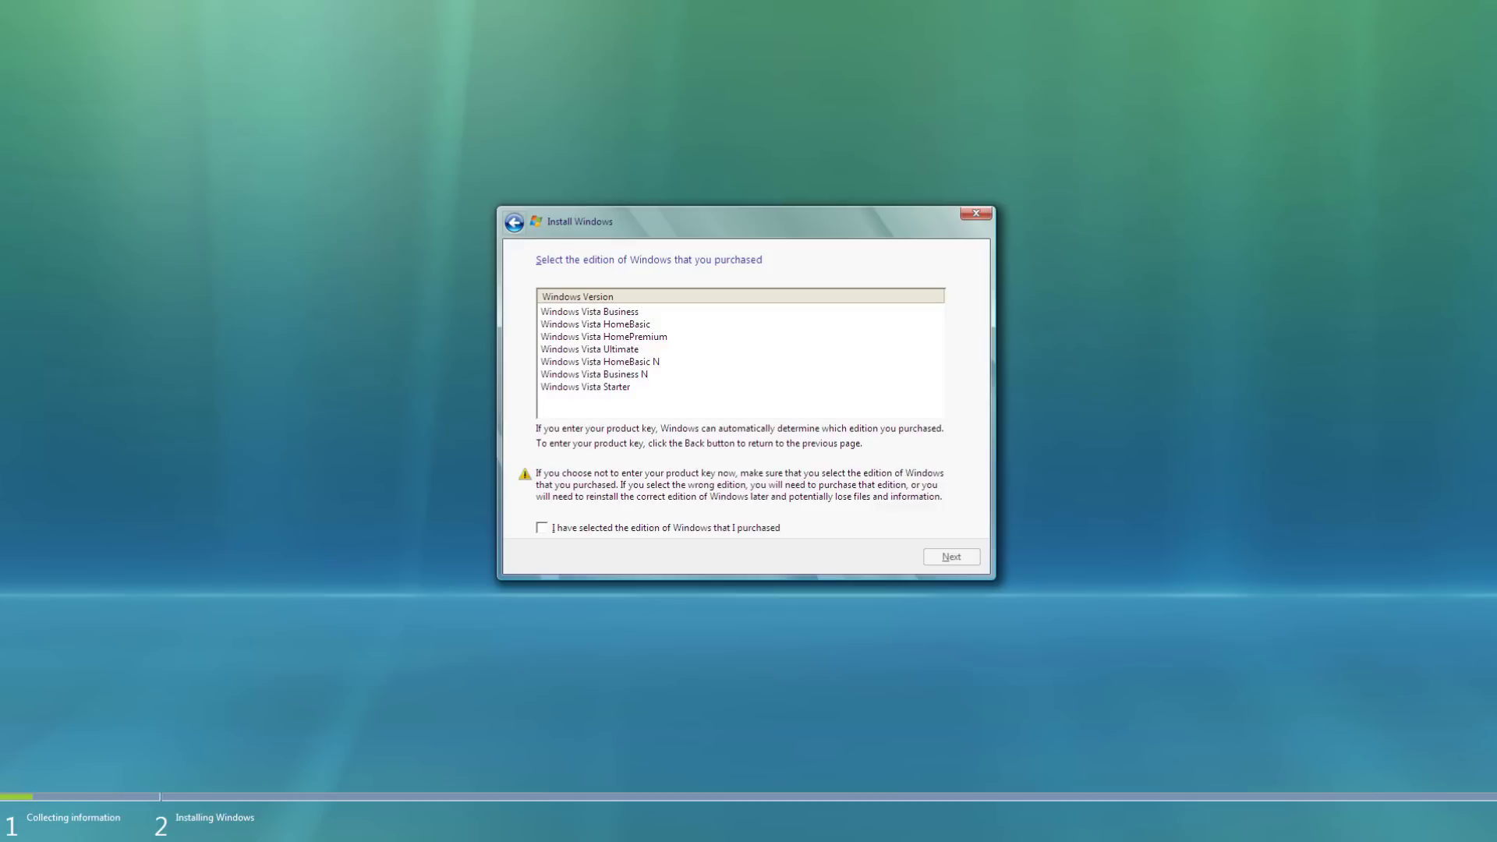
- Select Windows Vista Business and confirm it is the edition purchased
left_click(590, 311)
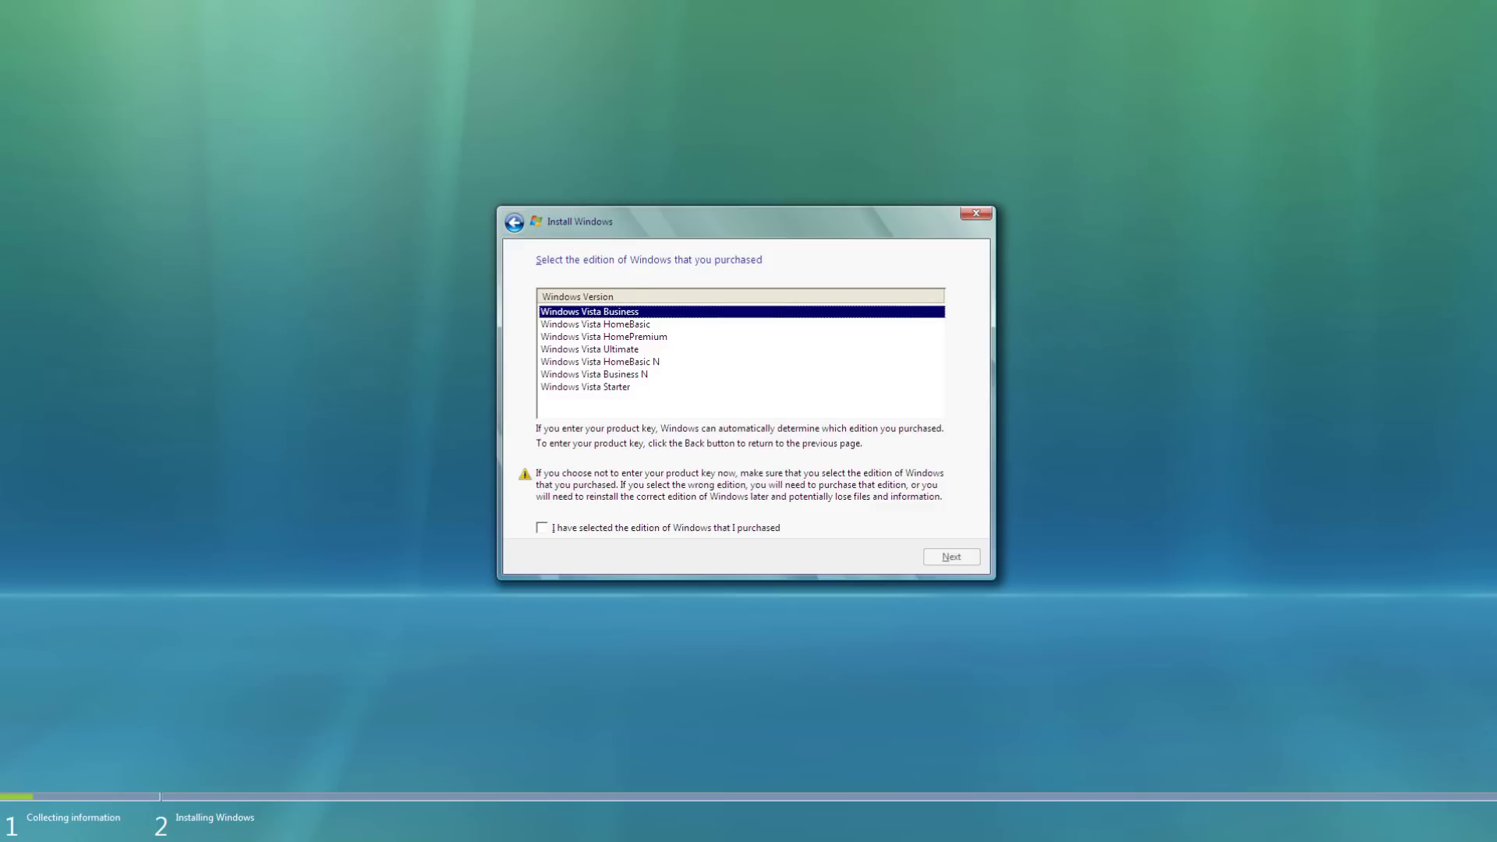
key("Tab")
key("space")
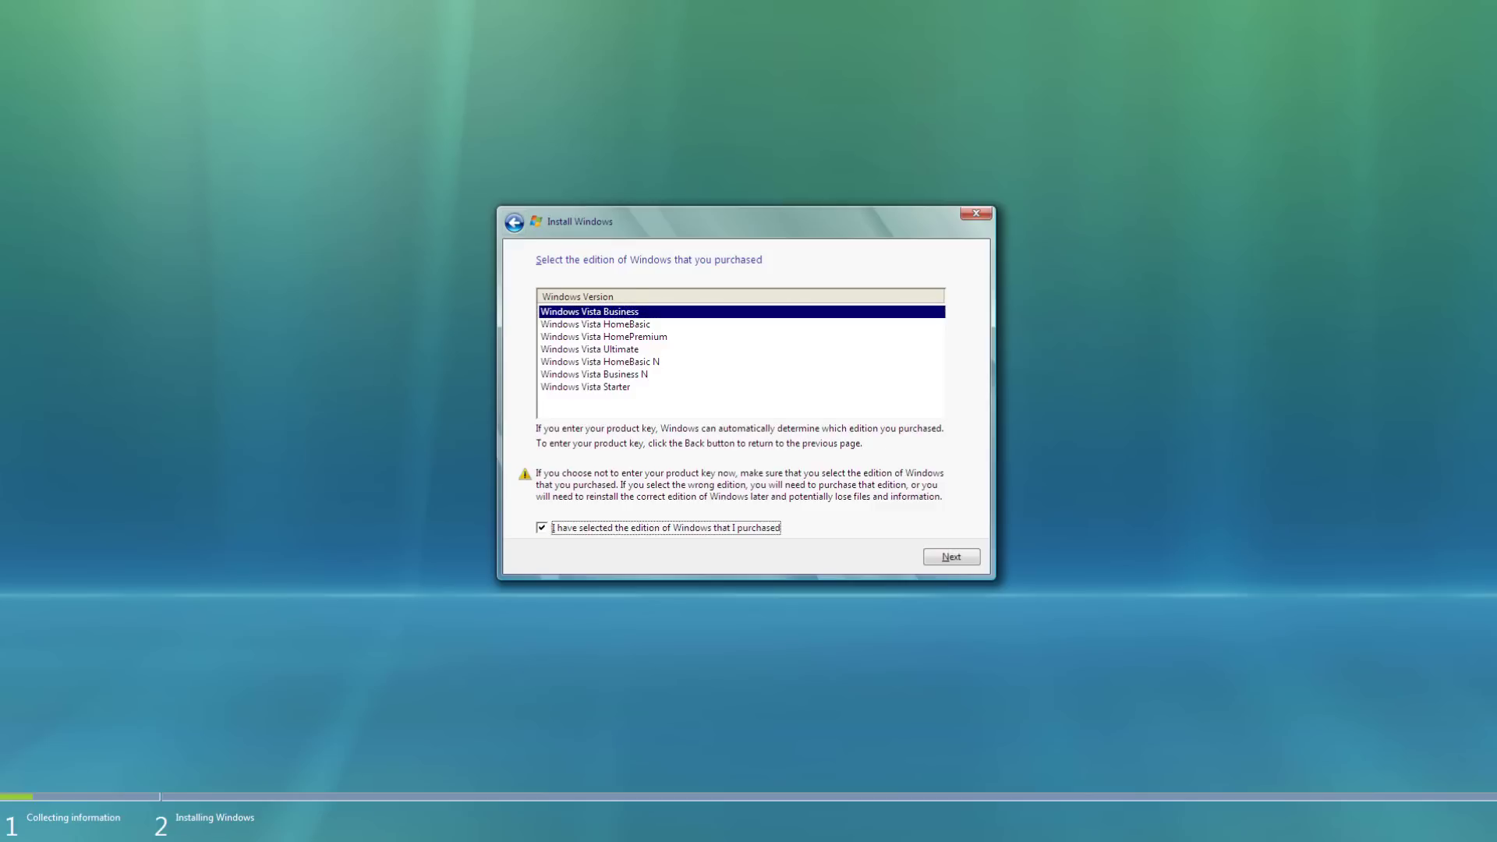
key("Tab")
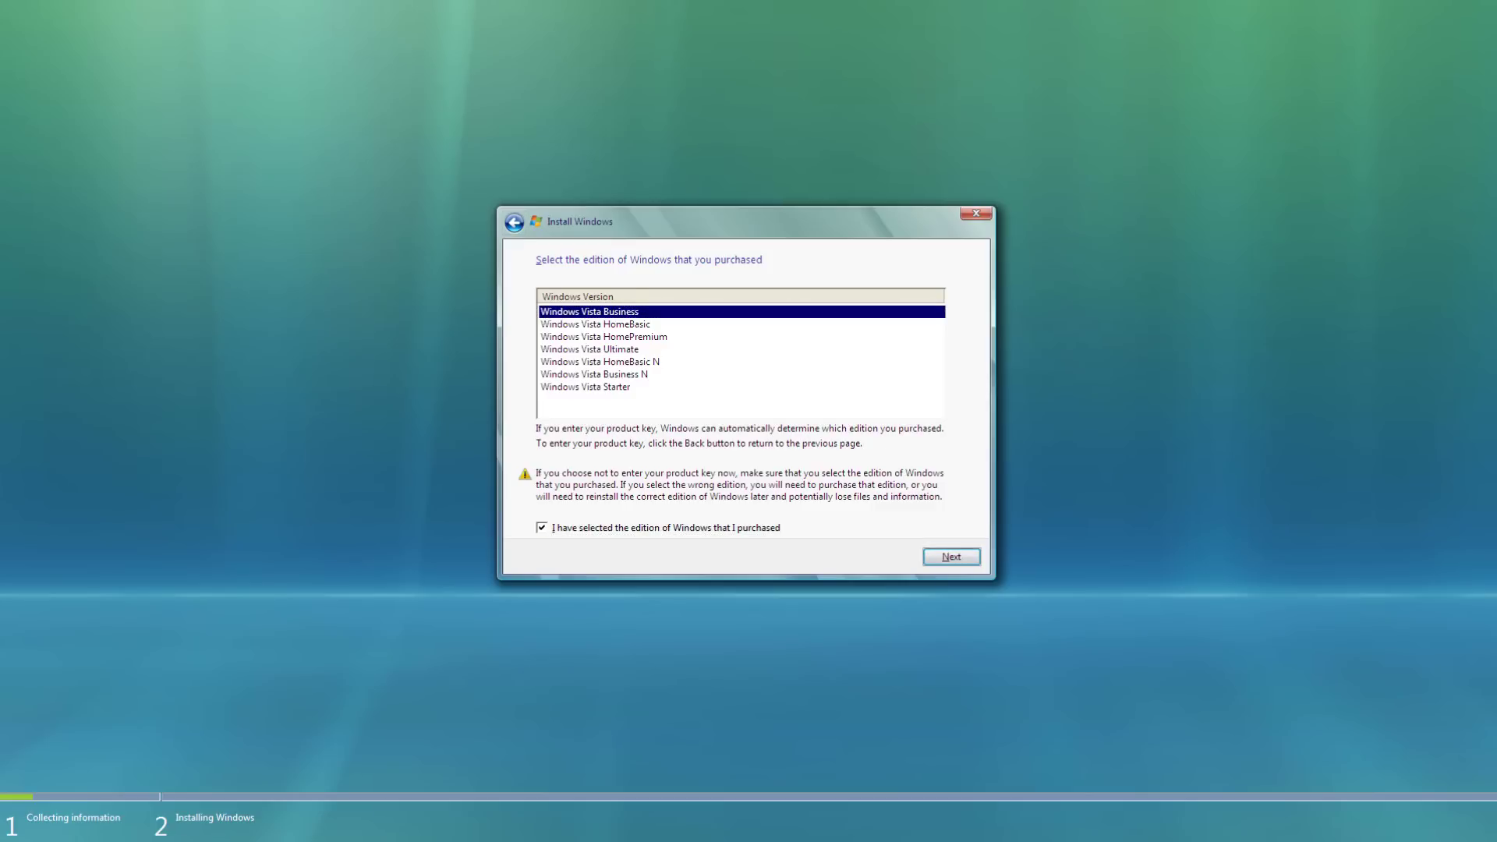
- Accept the Vista license terms and choose the Upgrade installation type
key("Return")
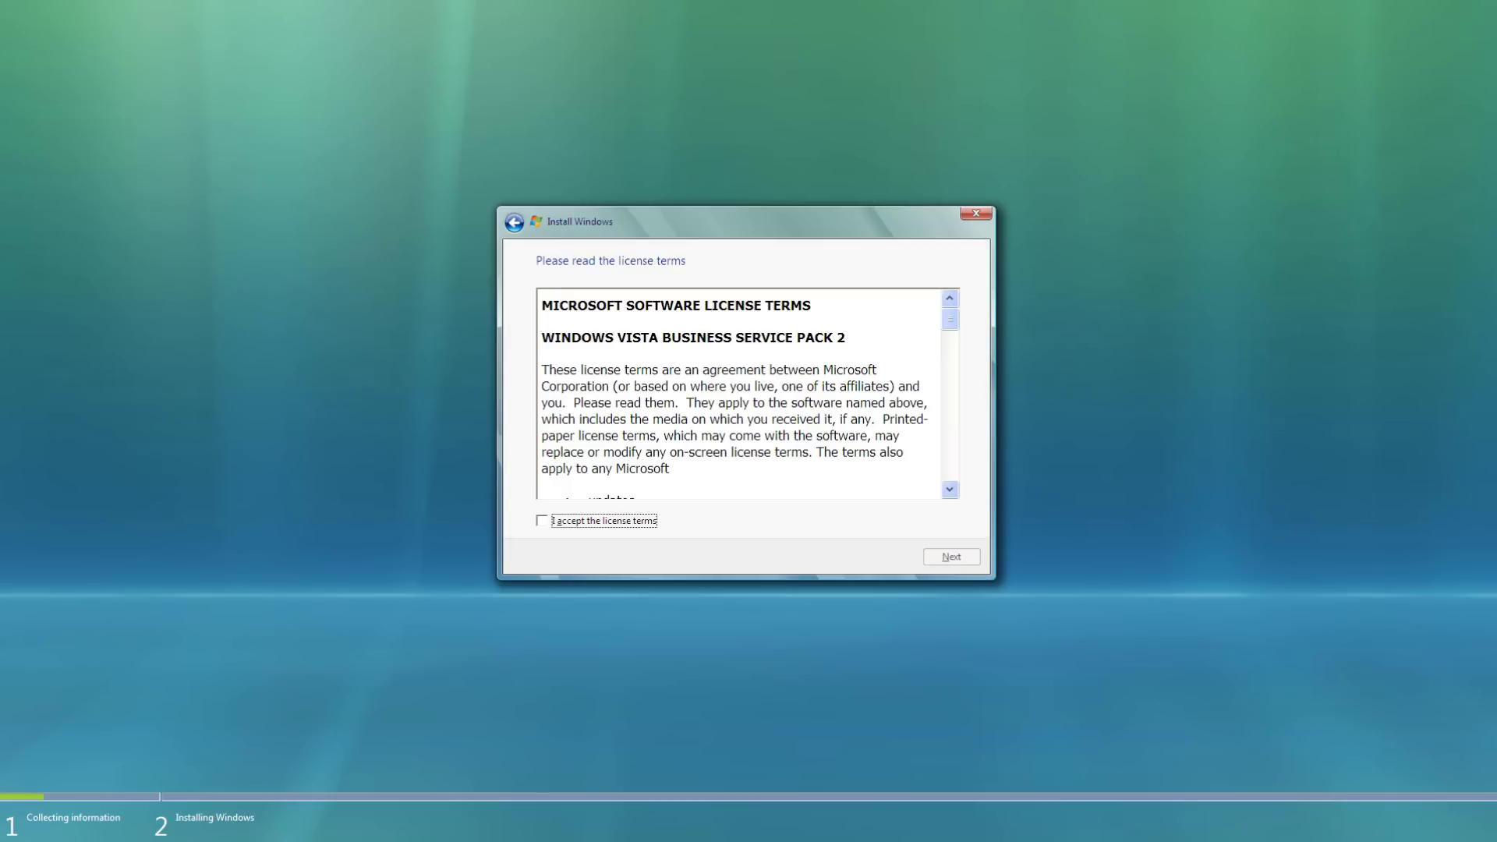
key("space")
key("Tab")
key("Return")
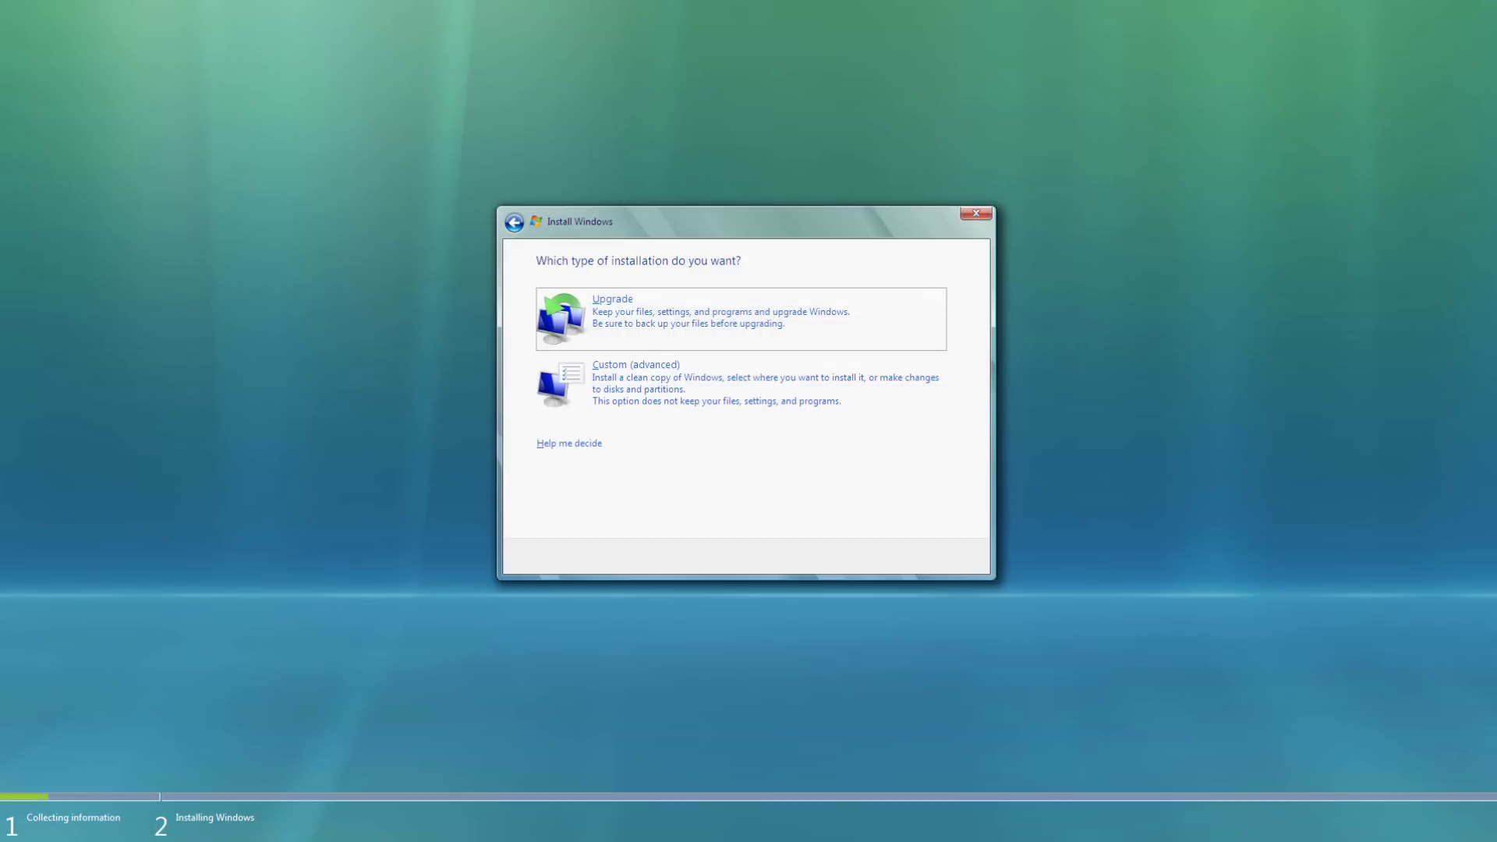
key("Return")
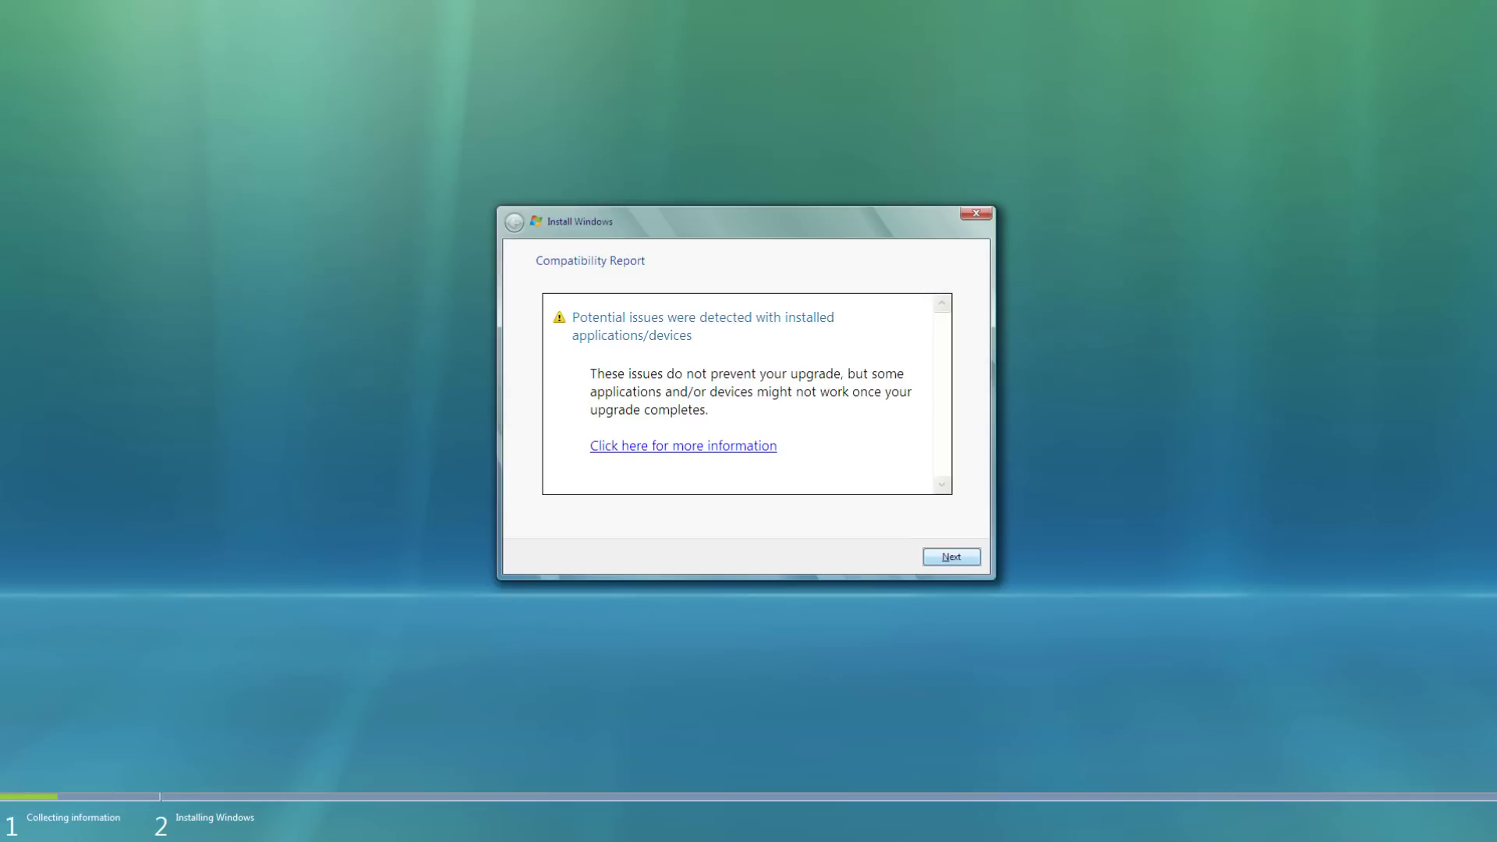
- View the Windows Messenger 5.1 compatibility details, then proceed with the Vista upgrade
key("Tab")
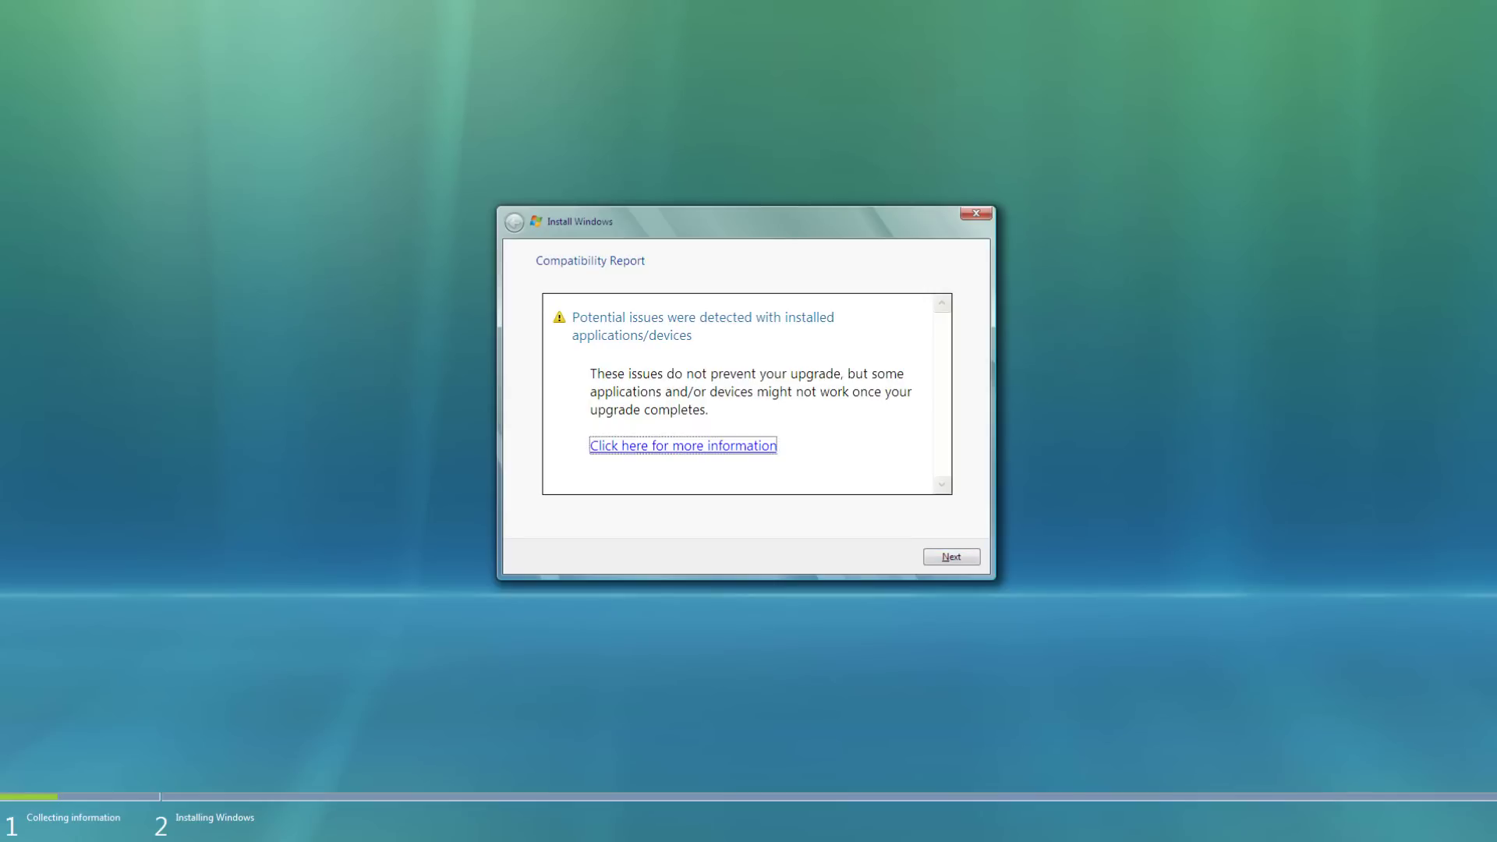
key("Return")
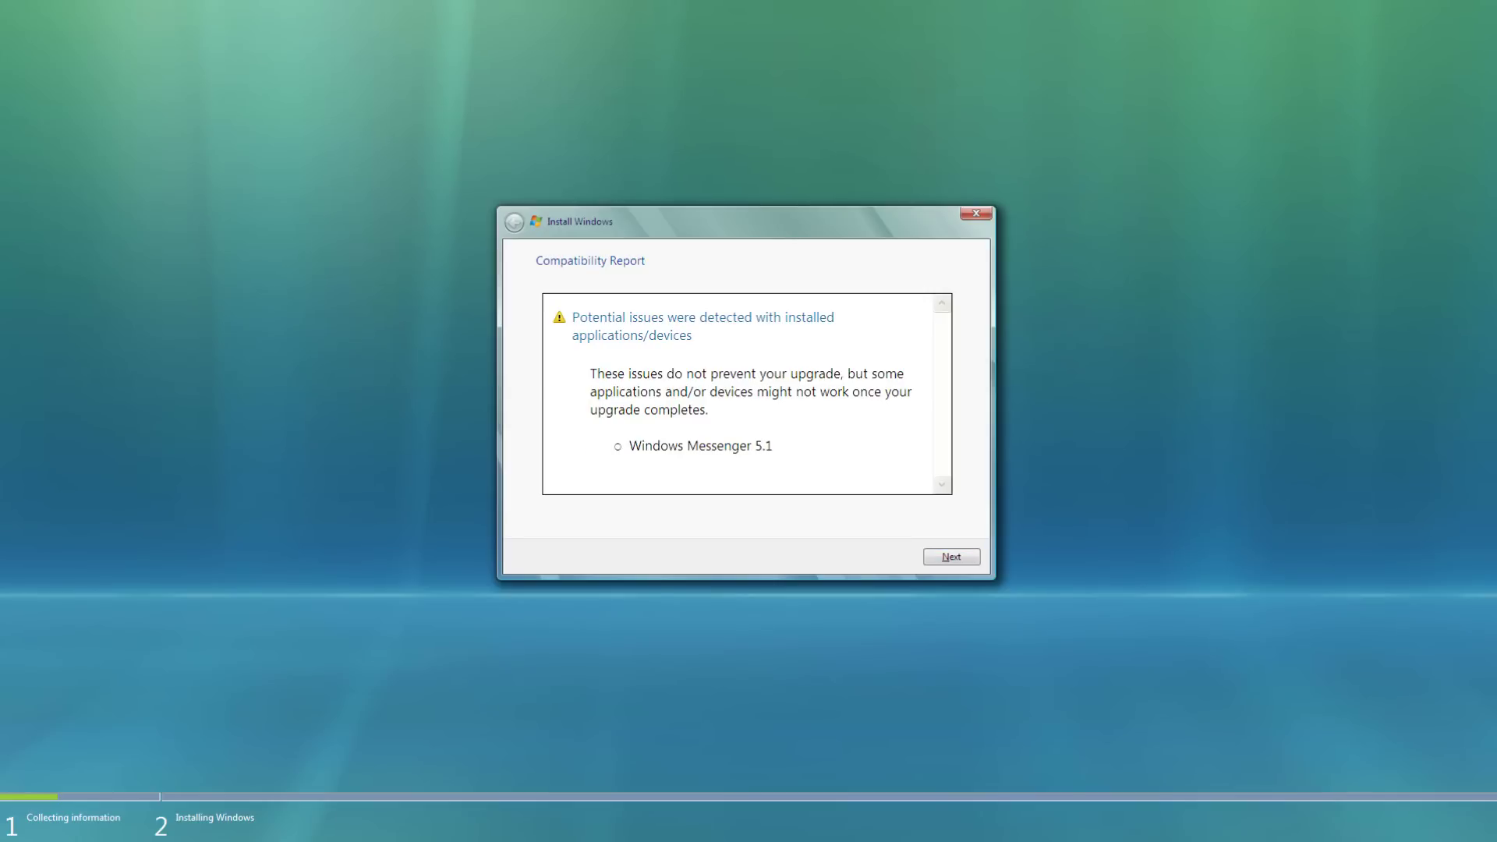
key("Tab")
key("Return")
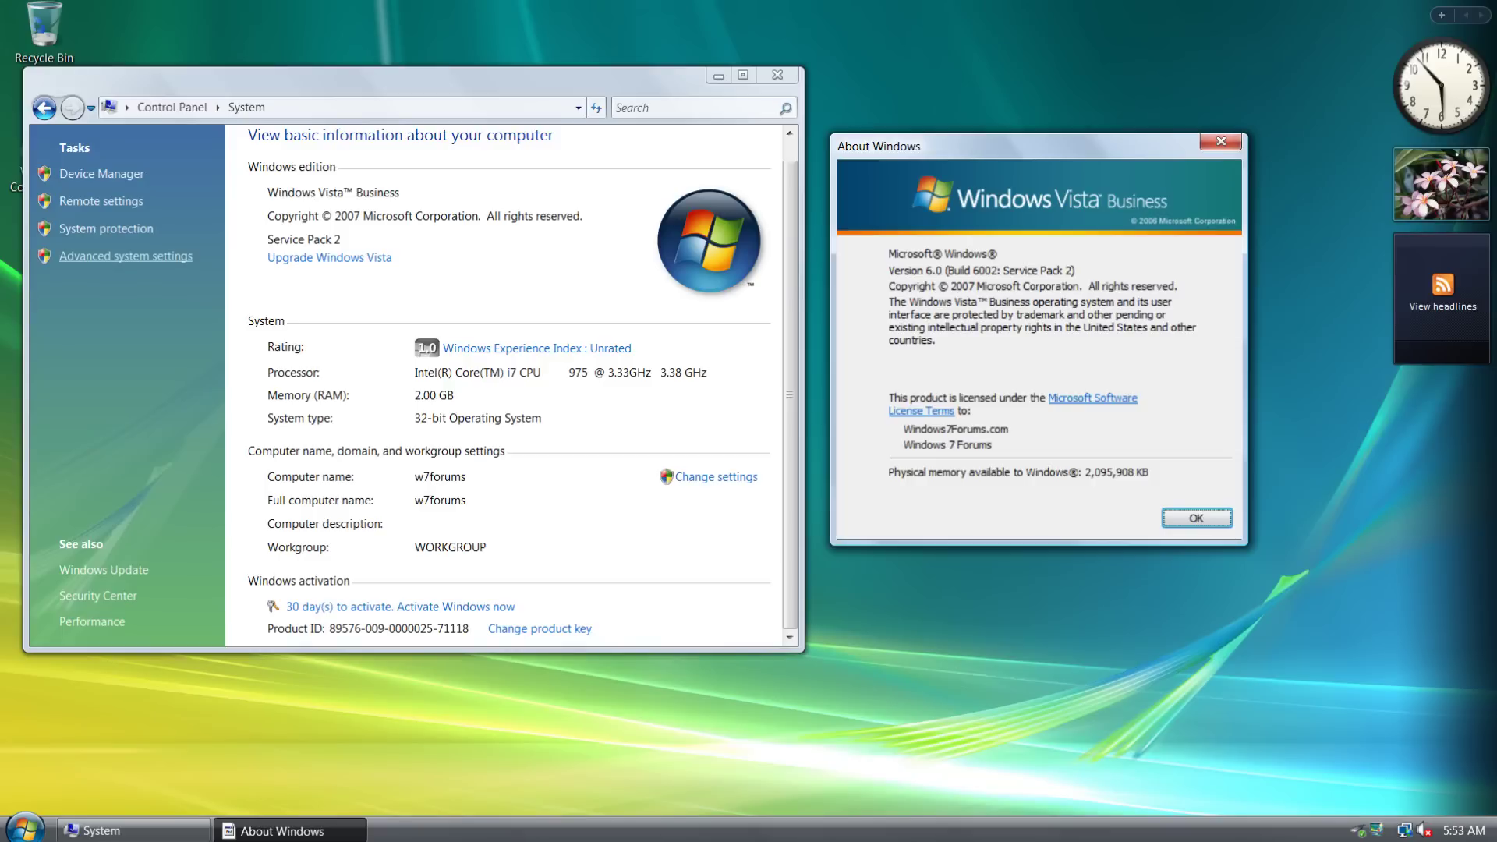
- Open the Computer window showing Local Disk (C:) and the DVD drive D
key("super")
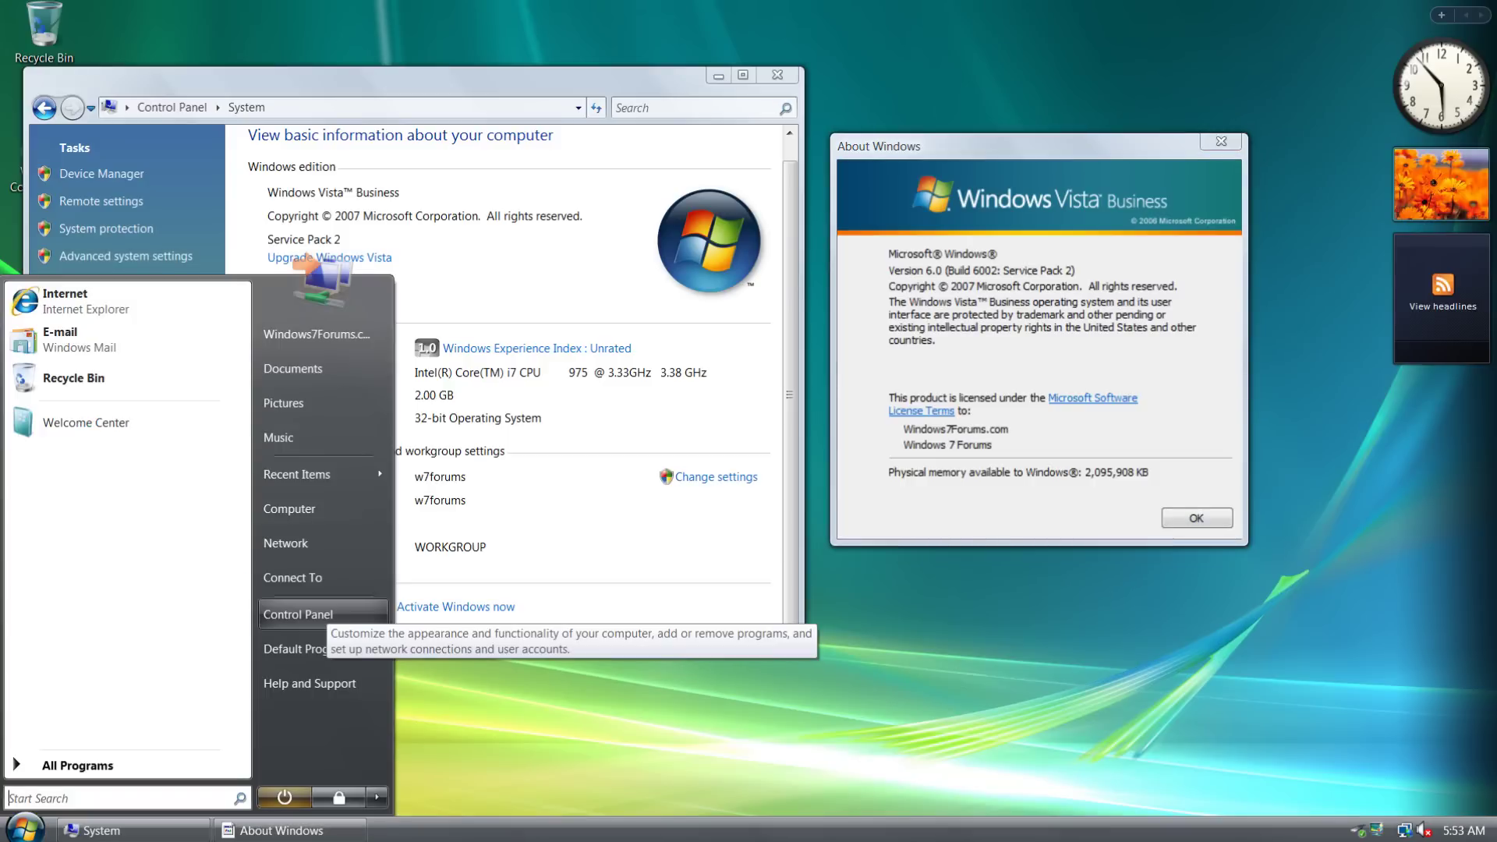
key("super+e")
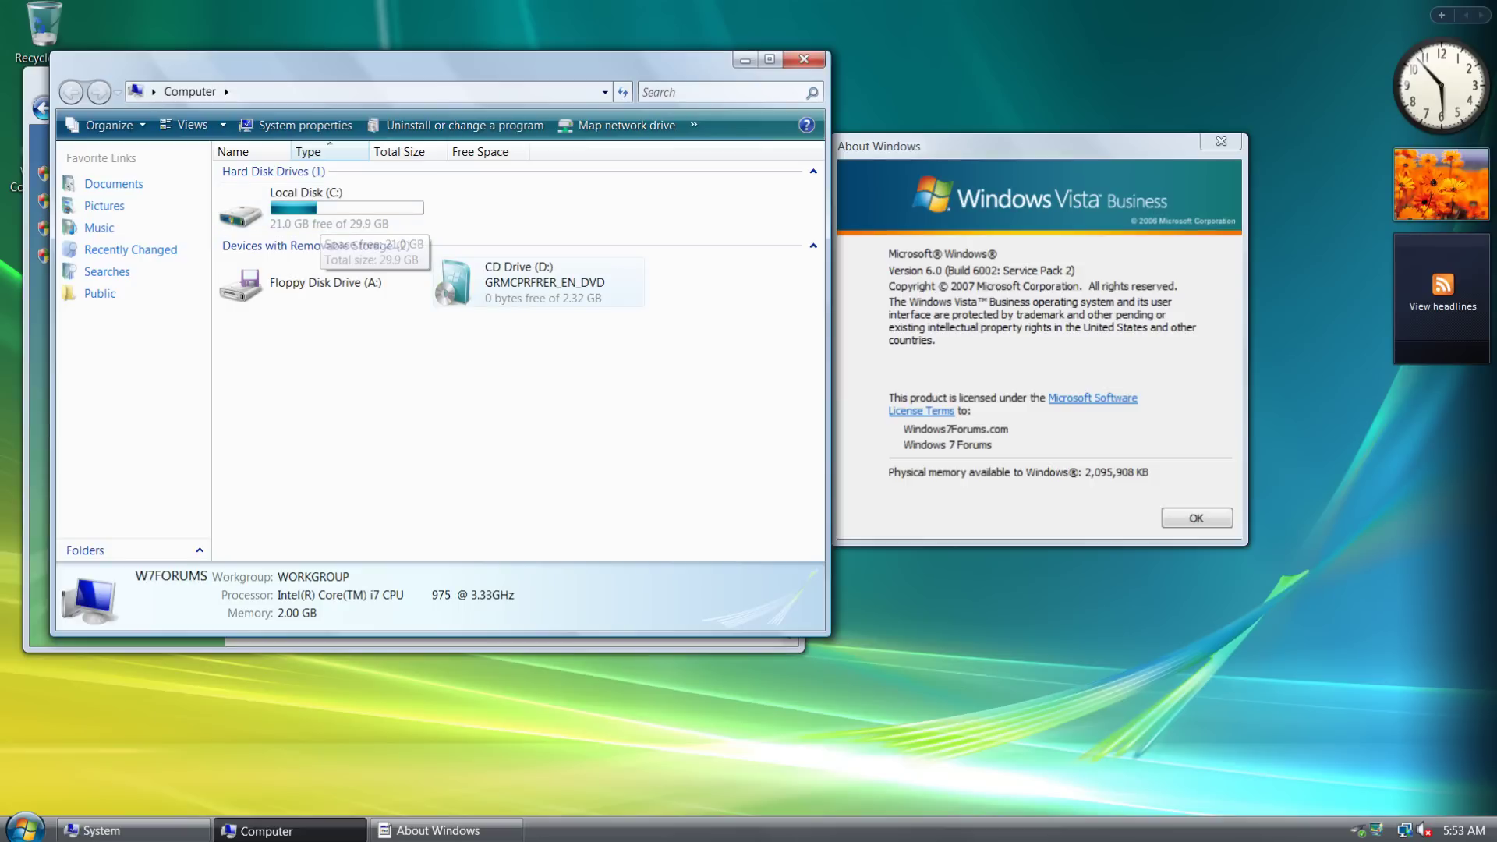
- Reopen Computer to start setup from drive D, approve the permission prompt, then close Computer
key("alt+F4")
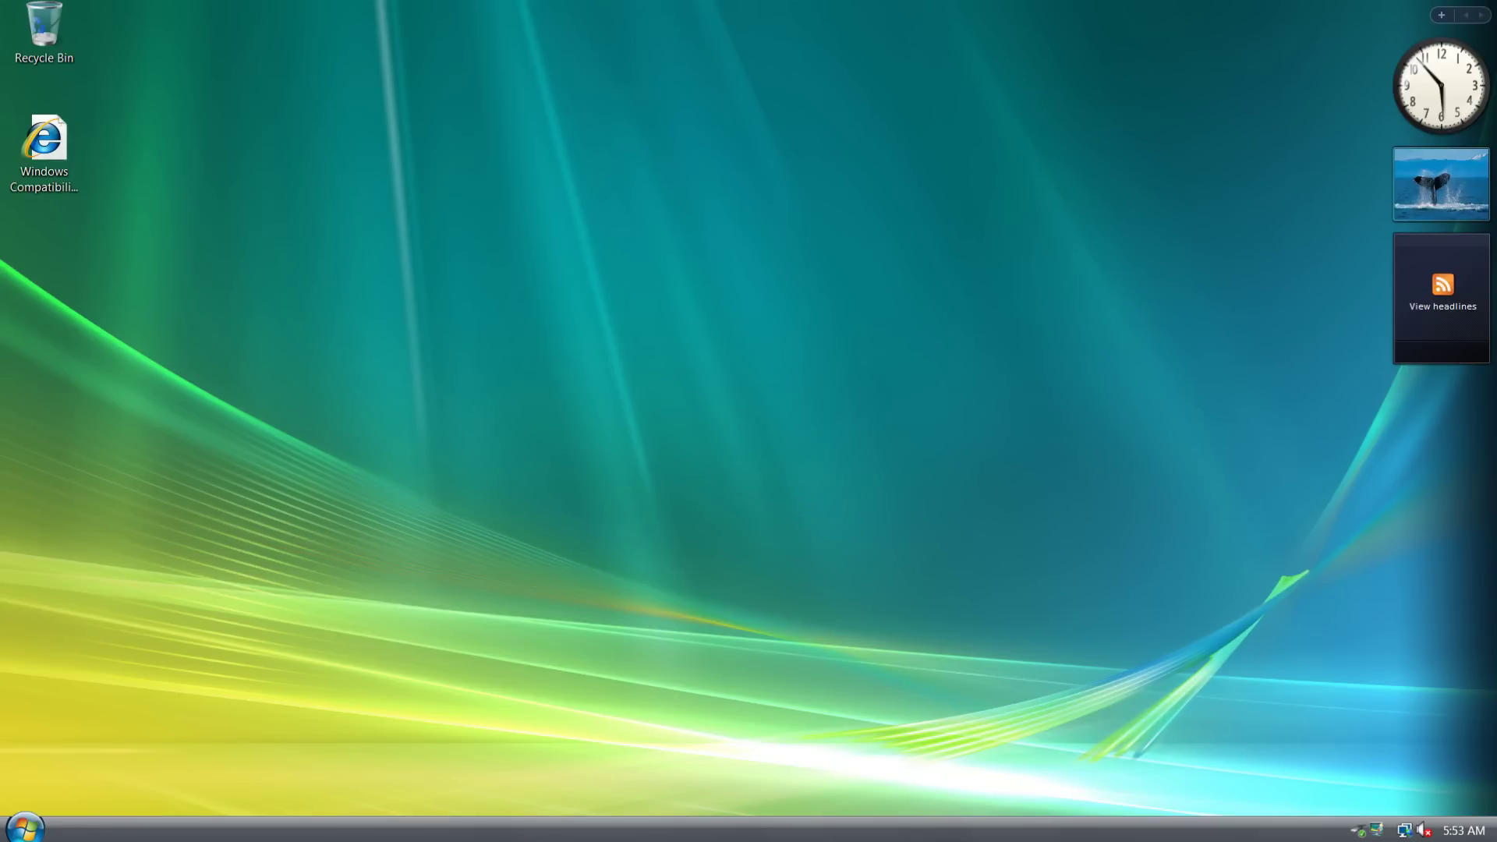
key("super+e")
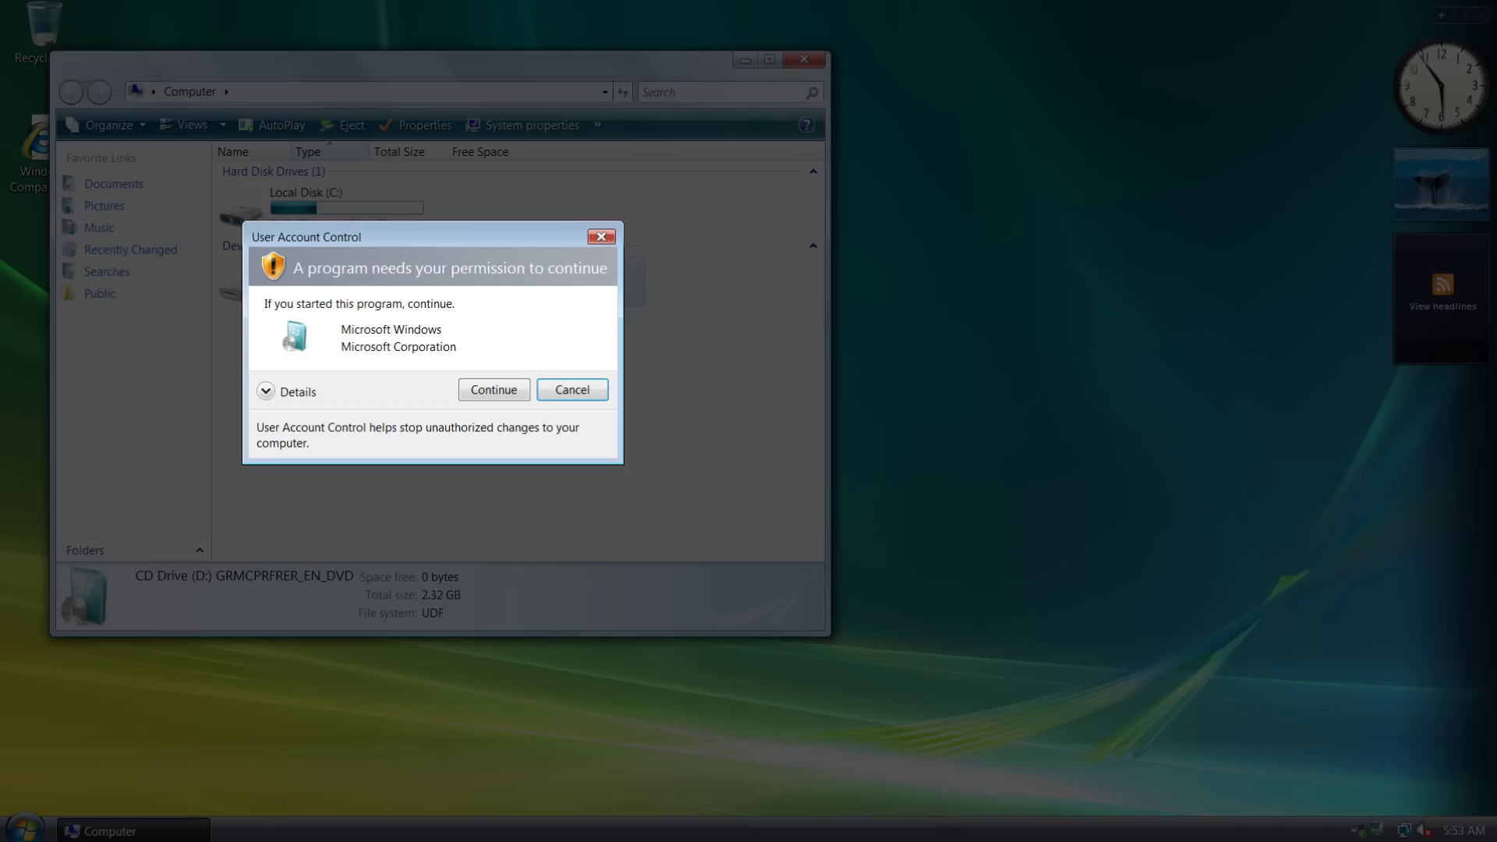
key("Escape")
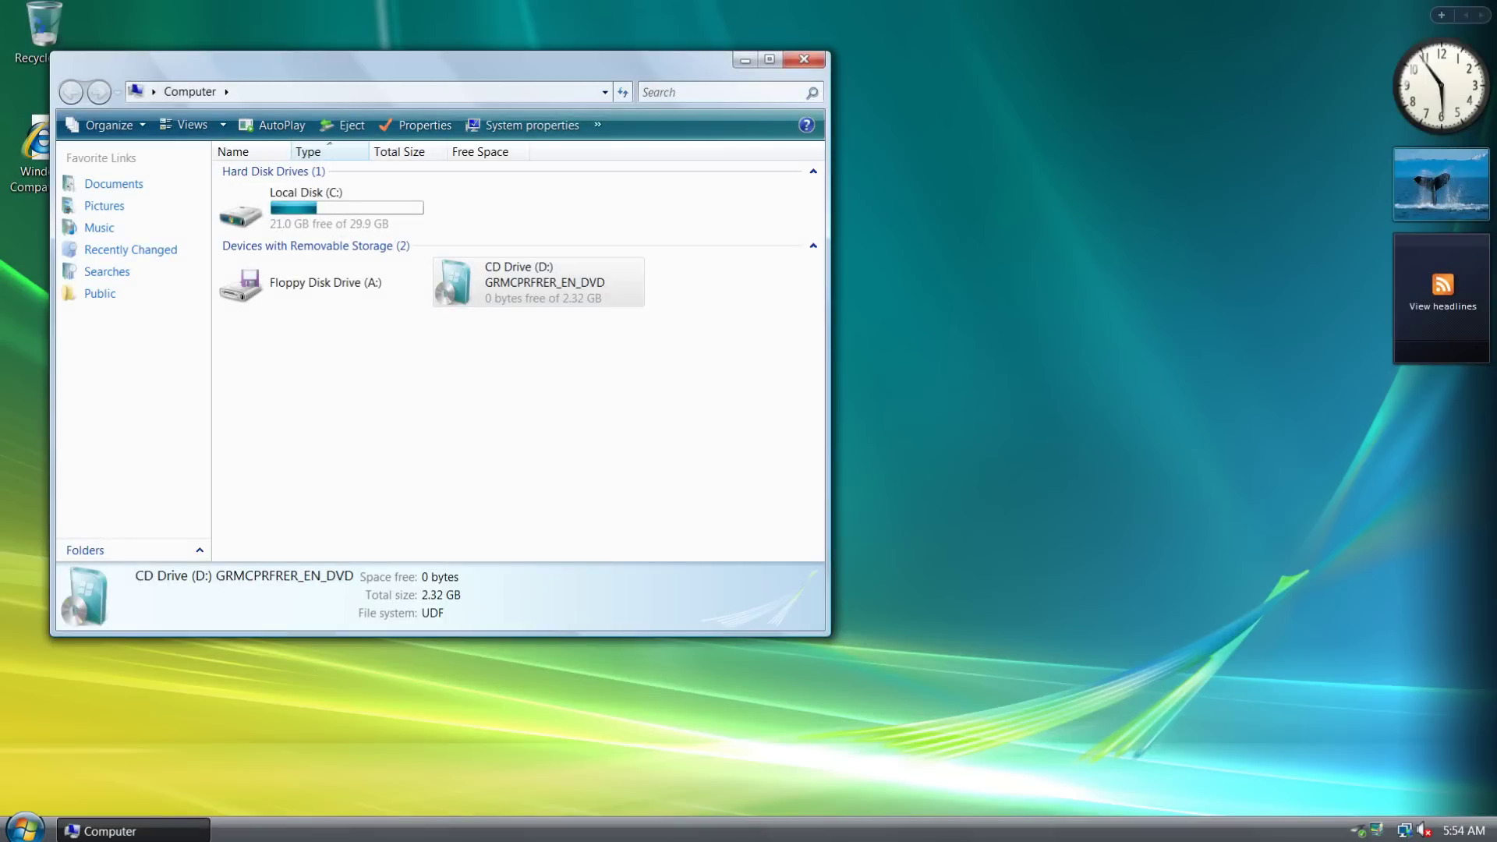
key("alt+F4")
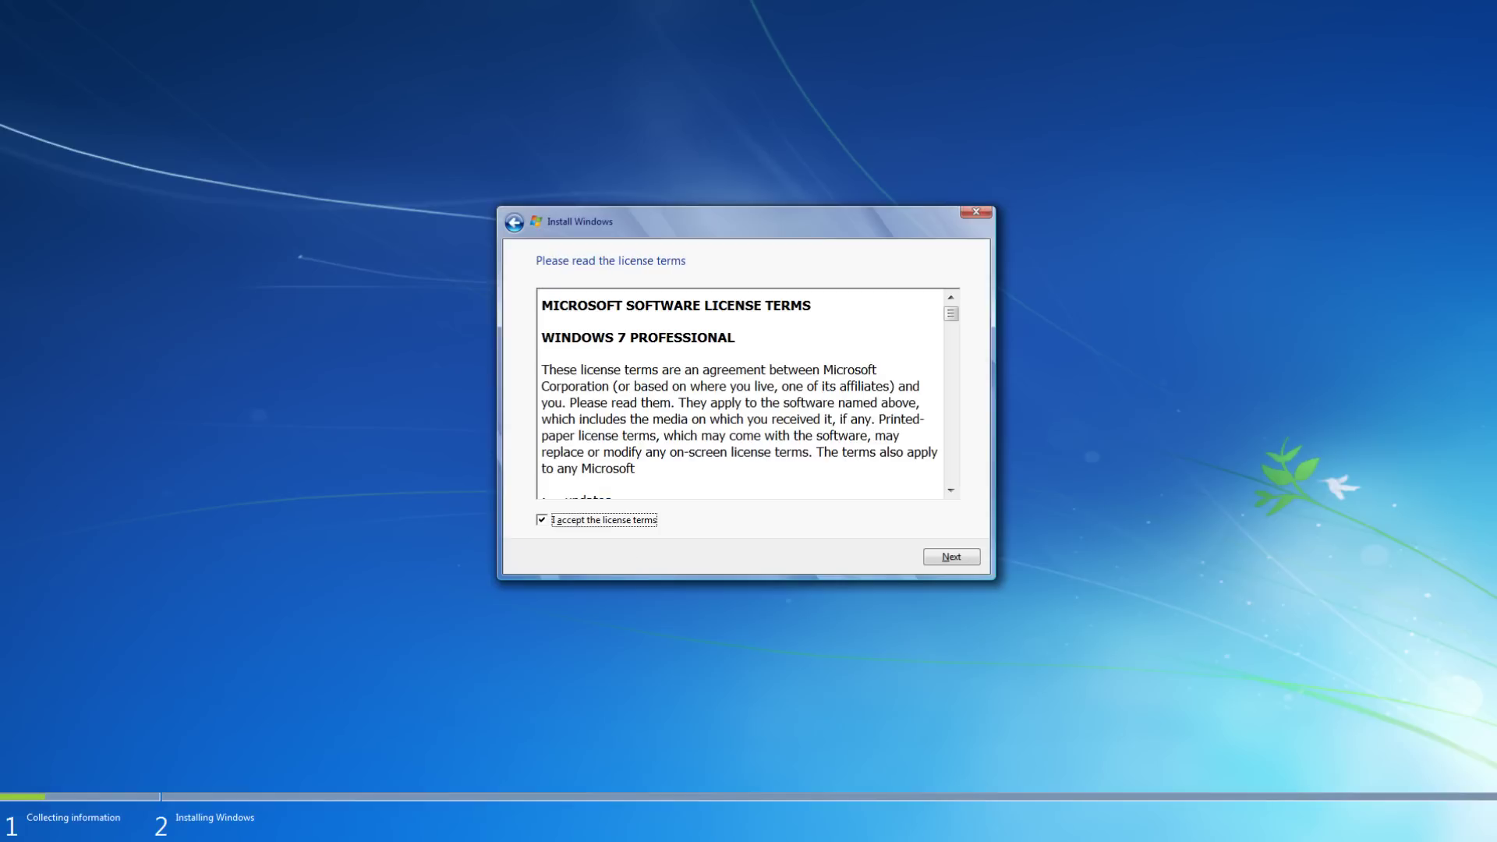
- Accept the Windows 7 Professional license and reach the restart-required Compatibility Report
key("Return")
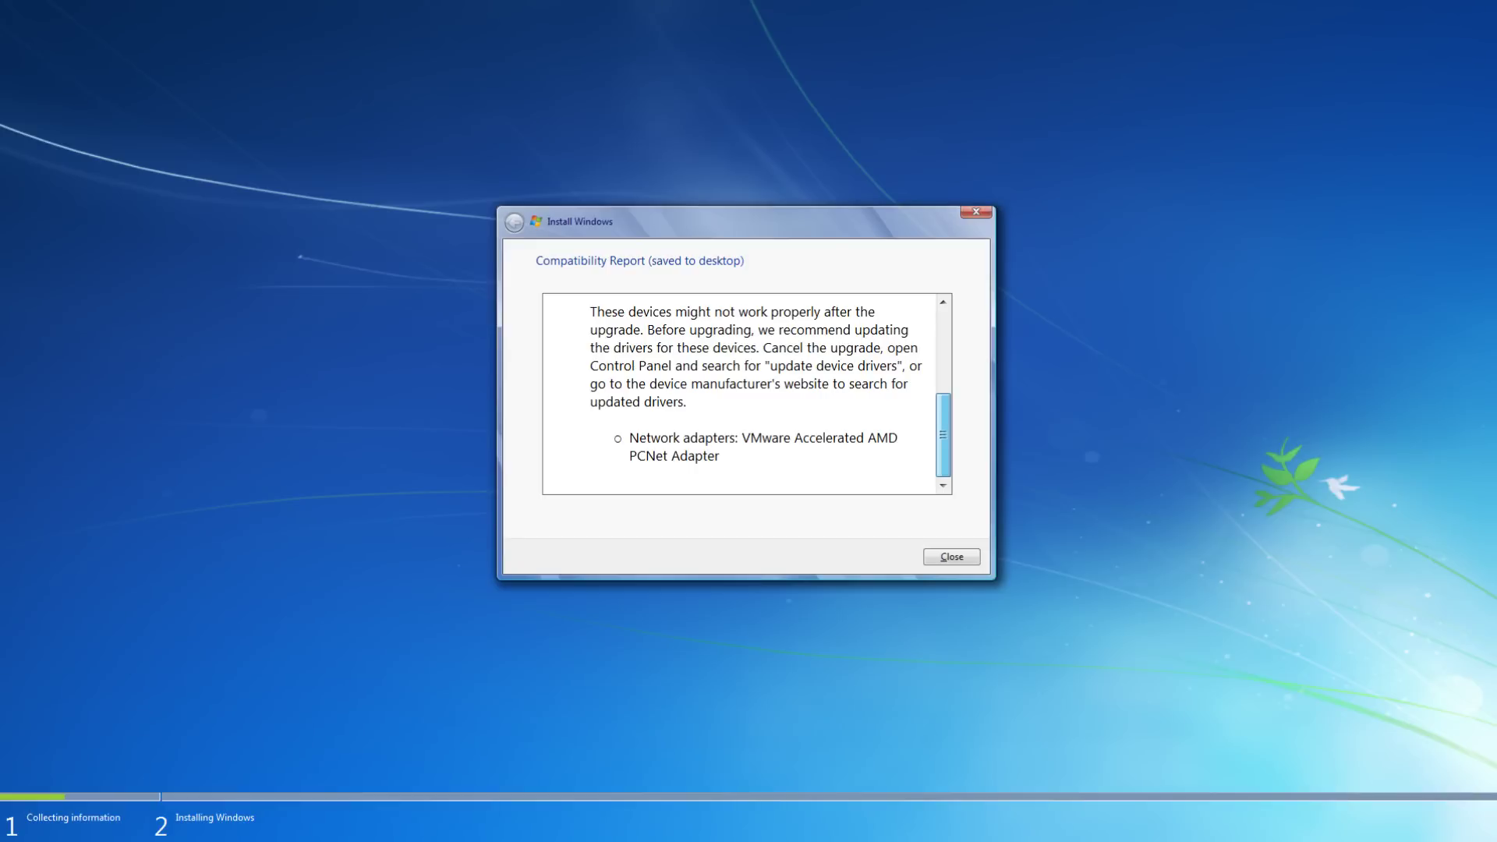
scroll(740, 394, "up", 5)
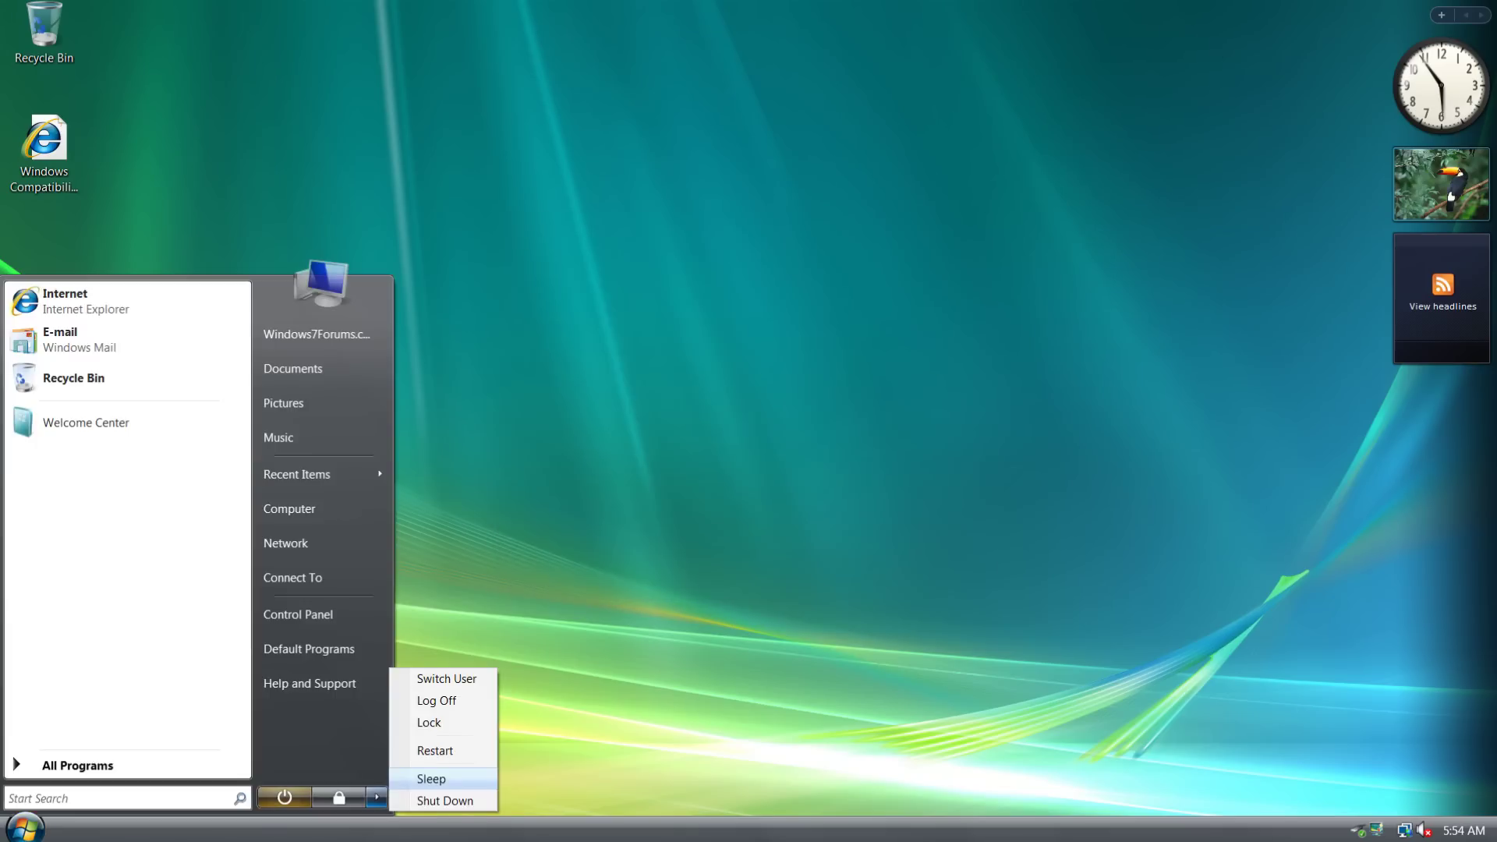
- Restart Windows Vista to finish pending file changes, then reopen Computer to relaunch setup
key("Down")
key("Return")
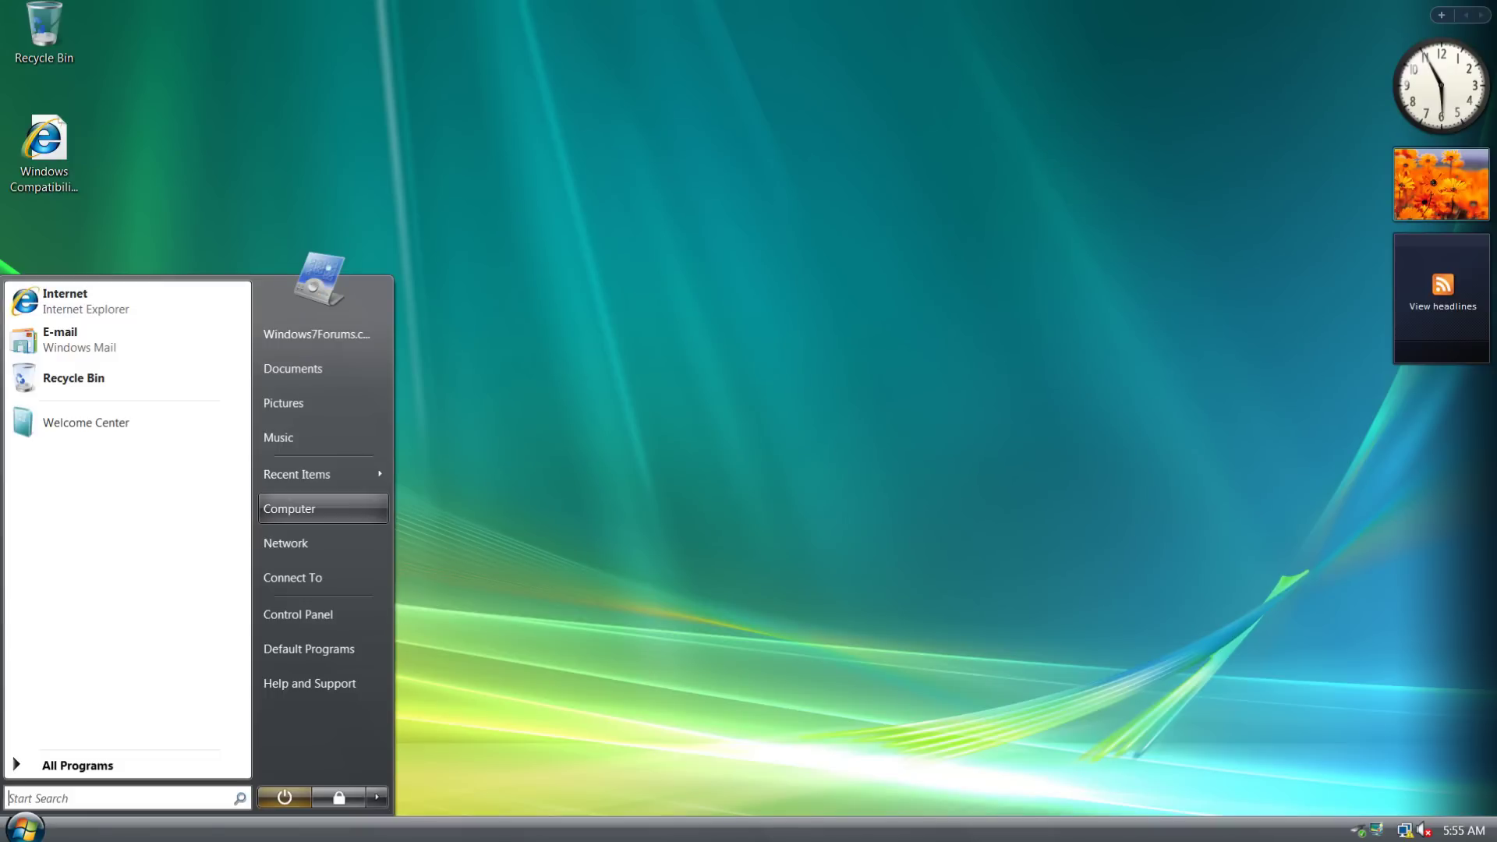
key("Return")
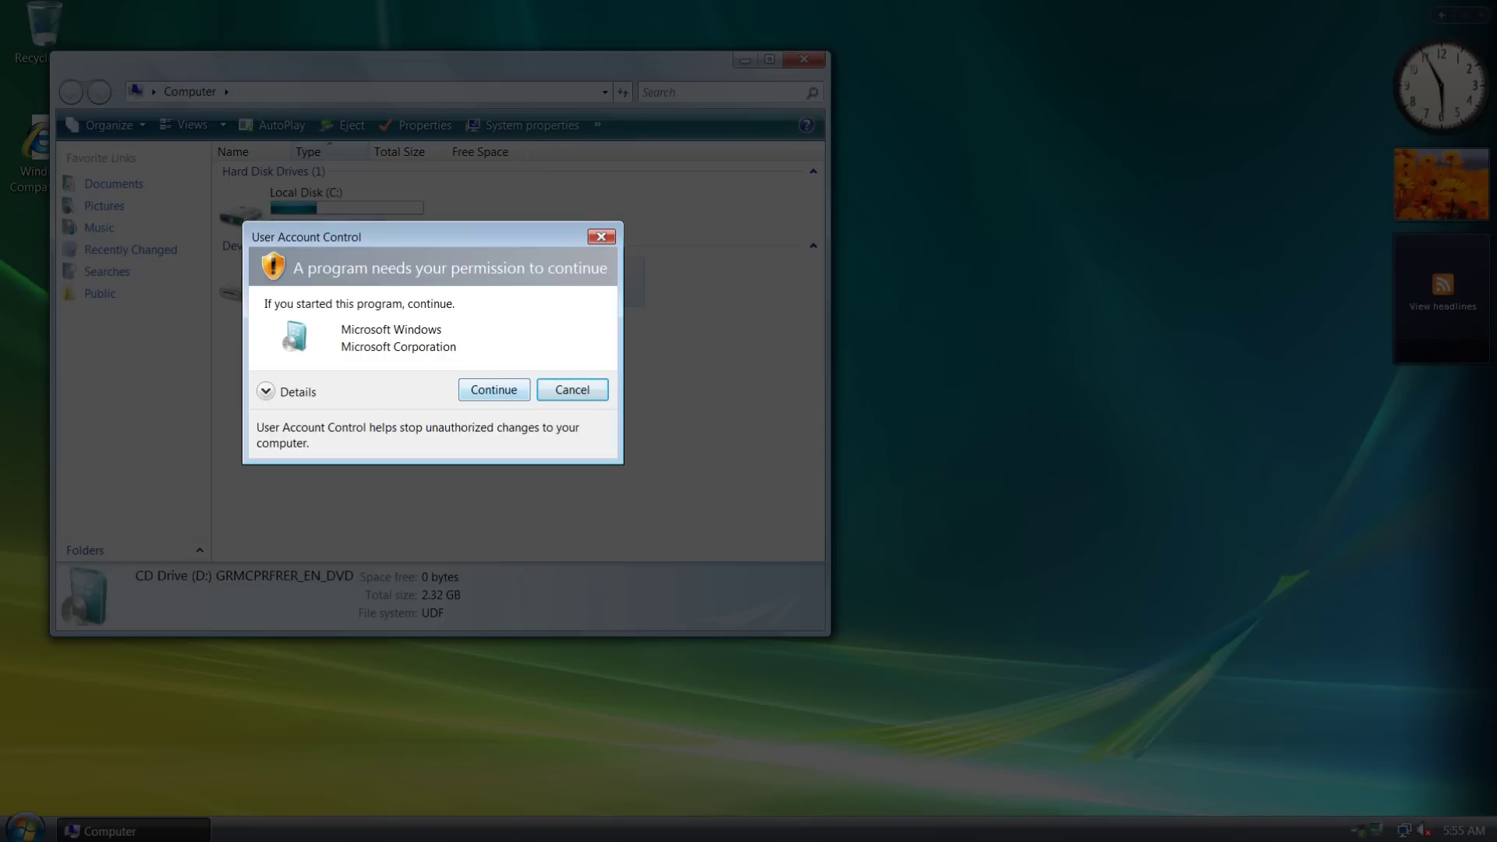
- Allow the Windows 7 installer from the DVD to run and choose Install now
key("Return")
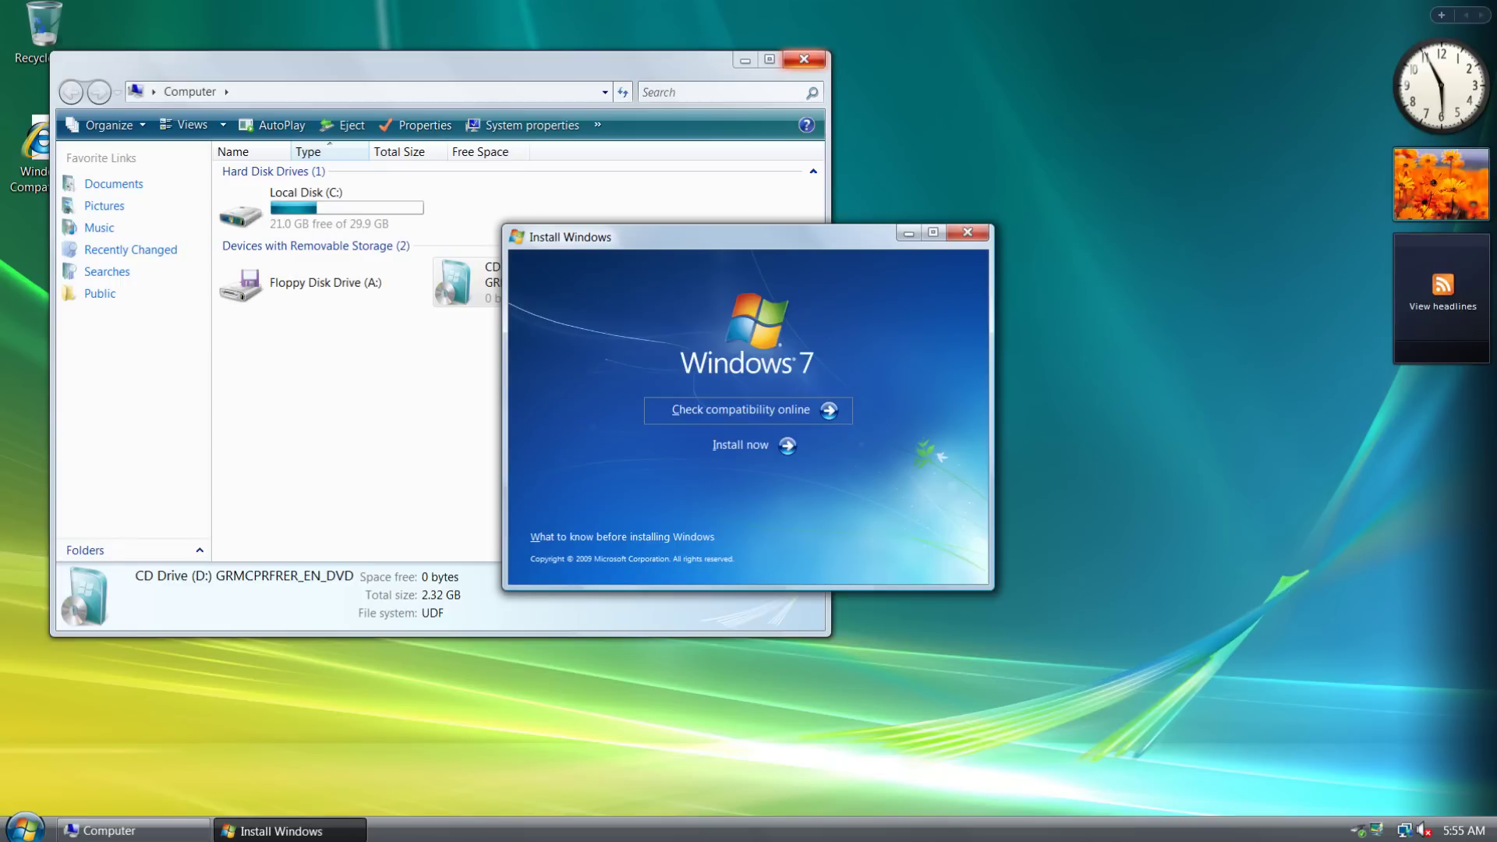
key("alt+i")
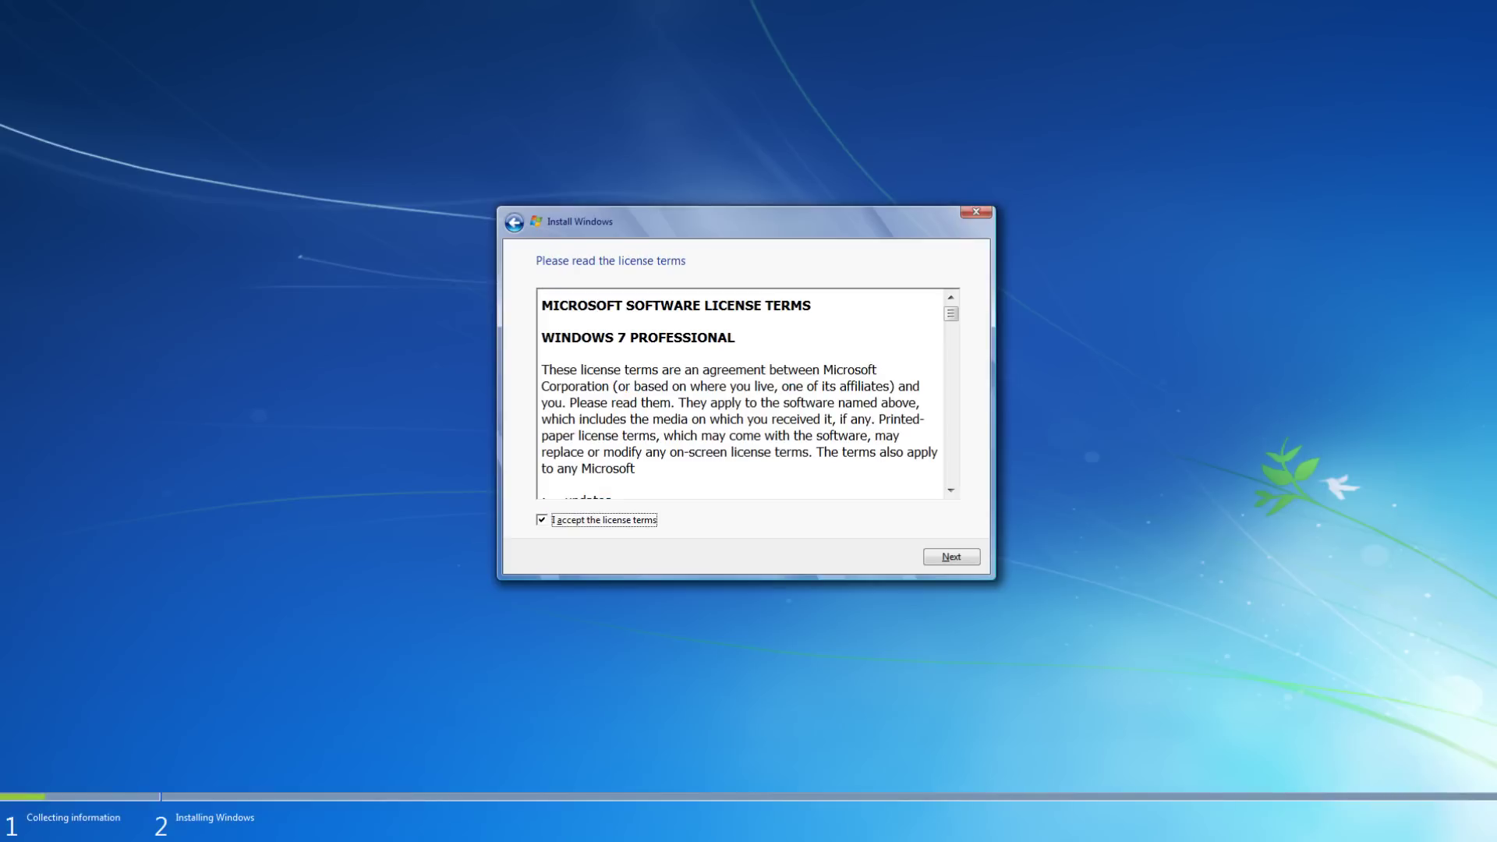
- Accept the Windows 7 Professional license terms and pick Upgrade as the installation type
key("Return")
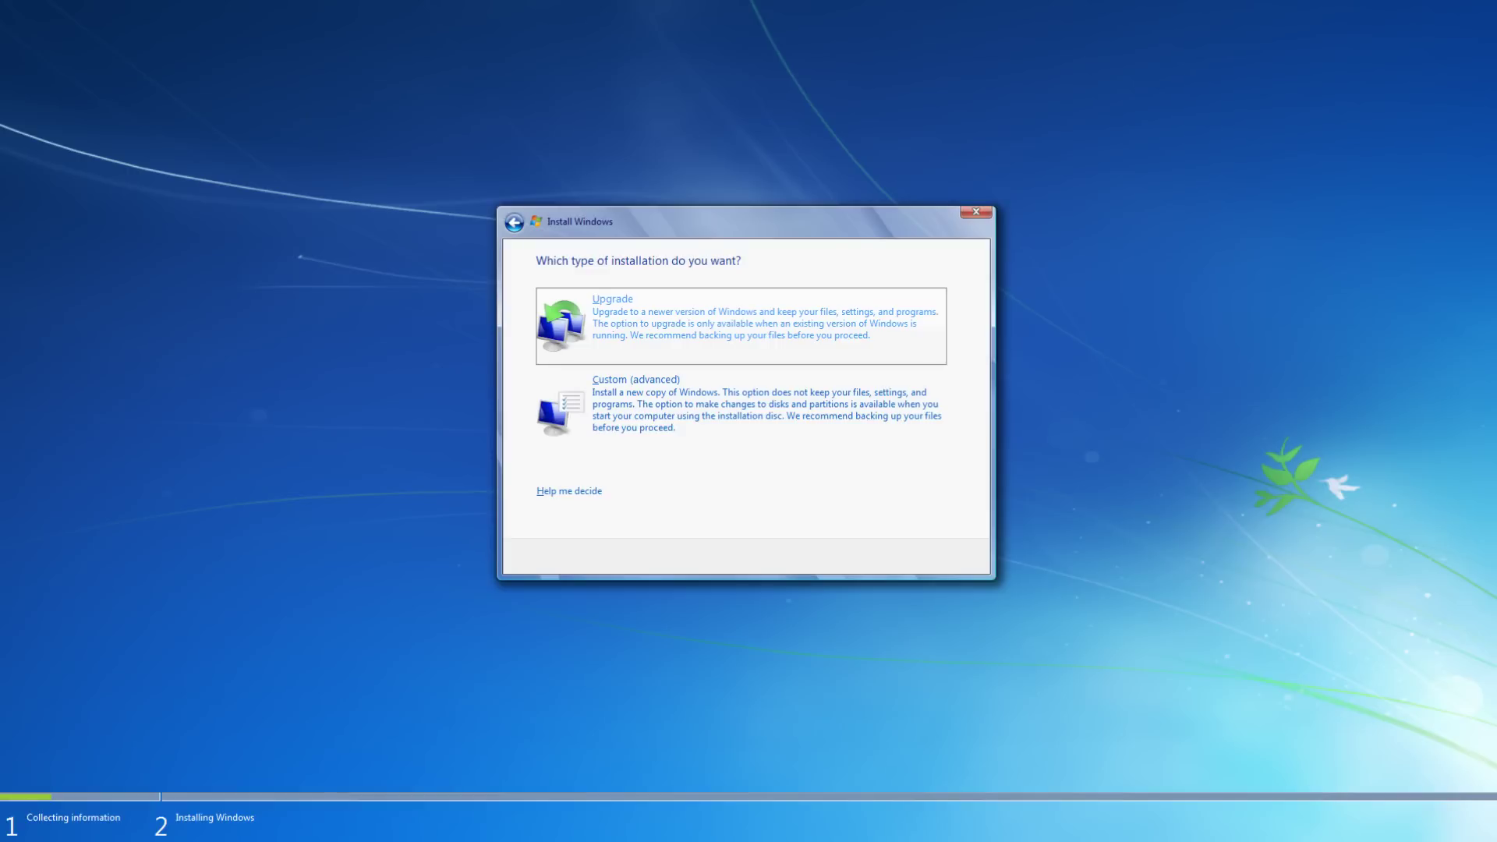
key("Return")
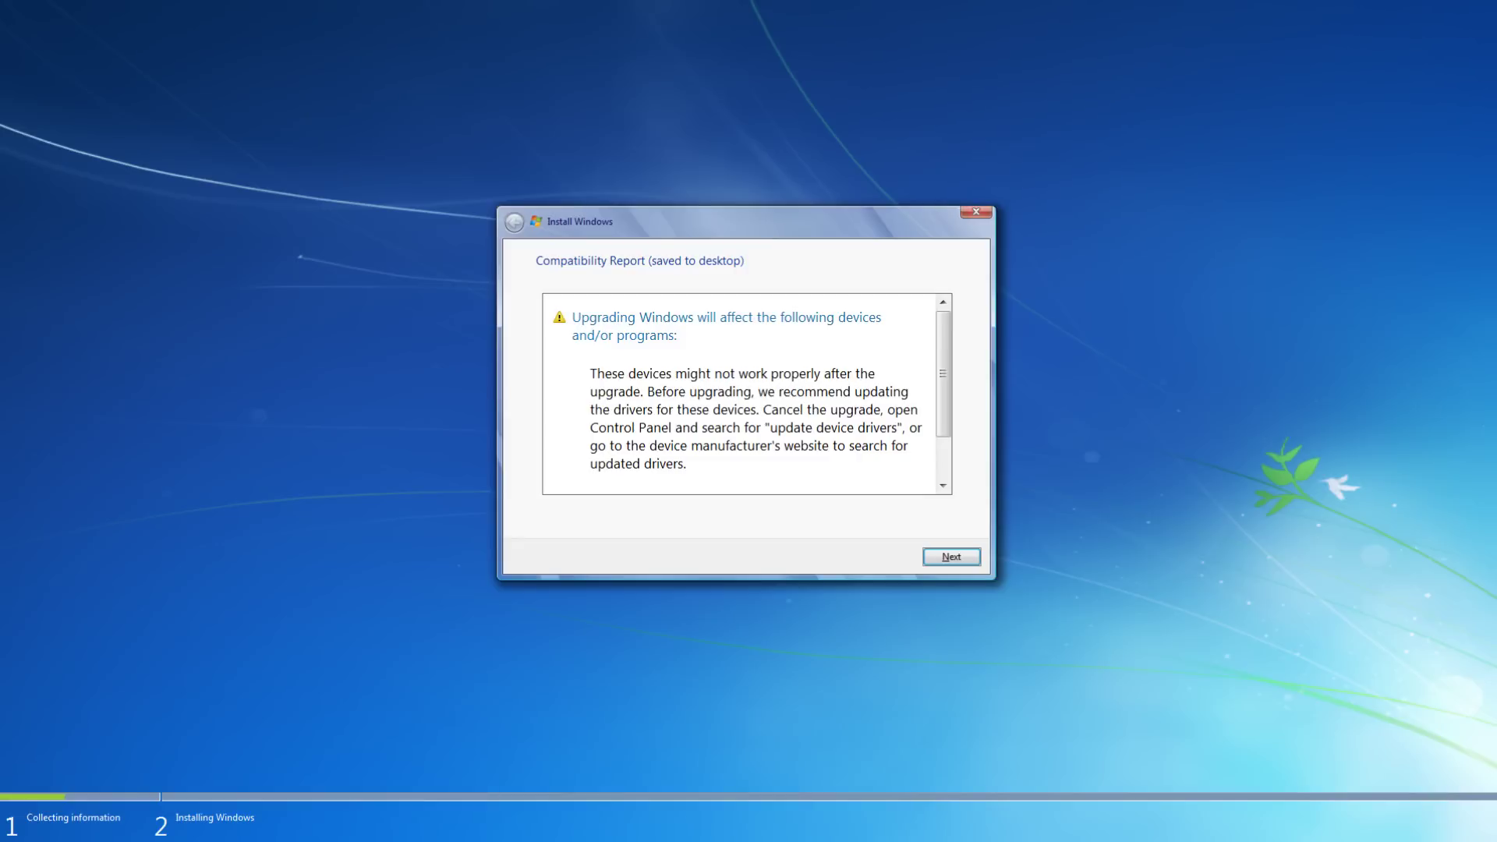
- Continue past the Compatibility Report to start the upgrade to Windows 7 Professional
key("Return")
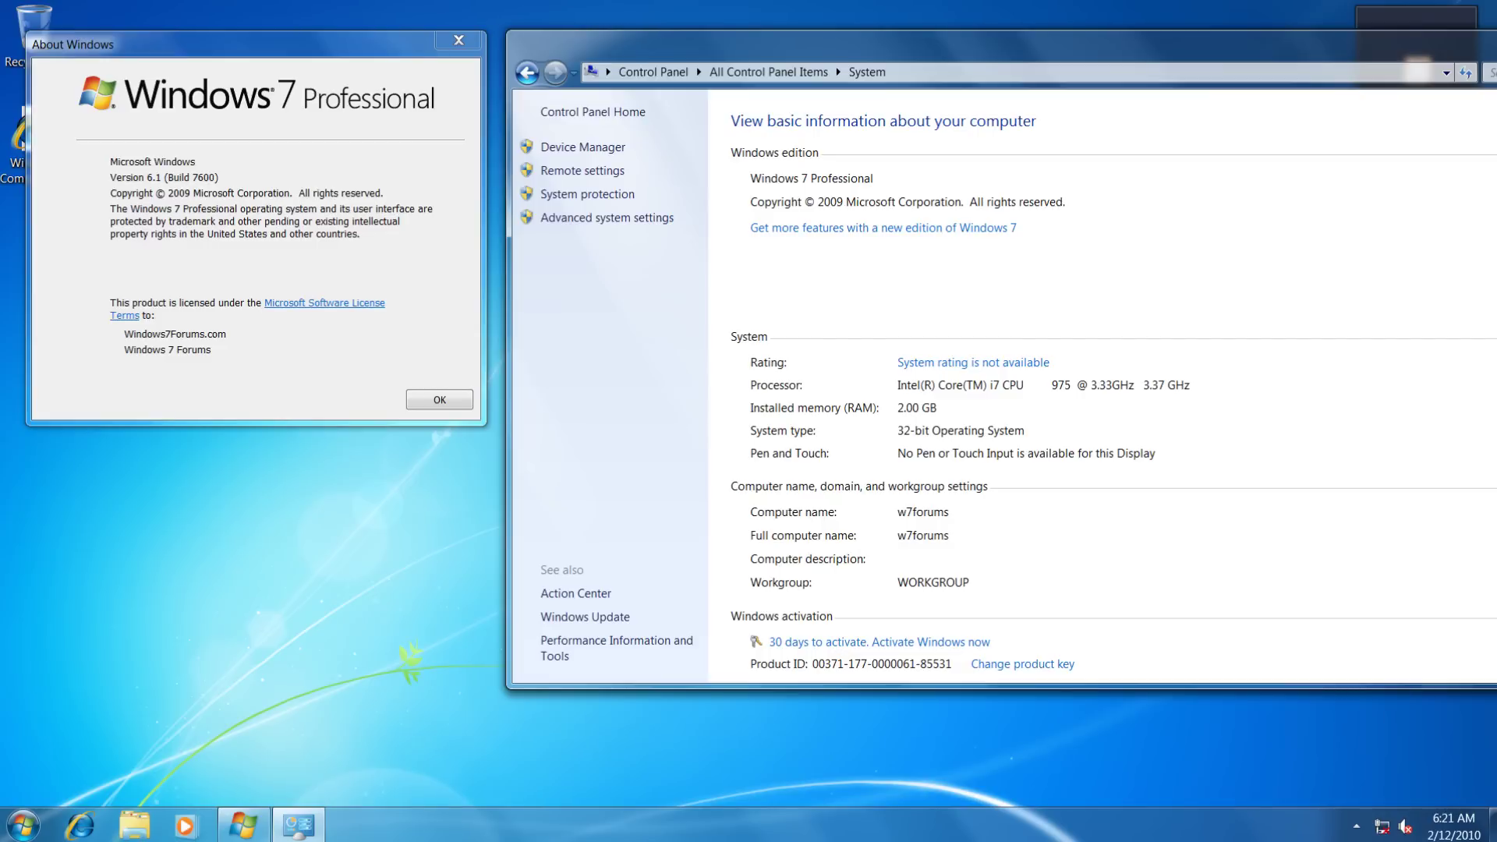
key("super")
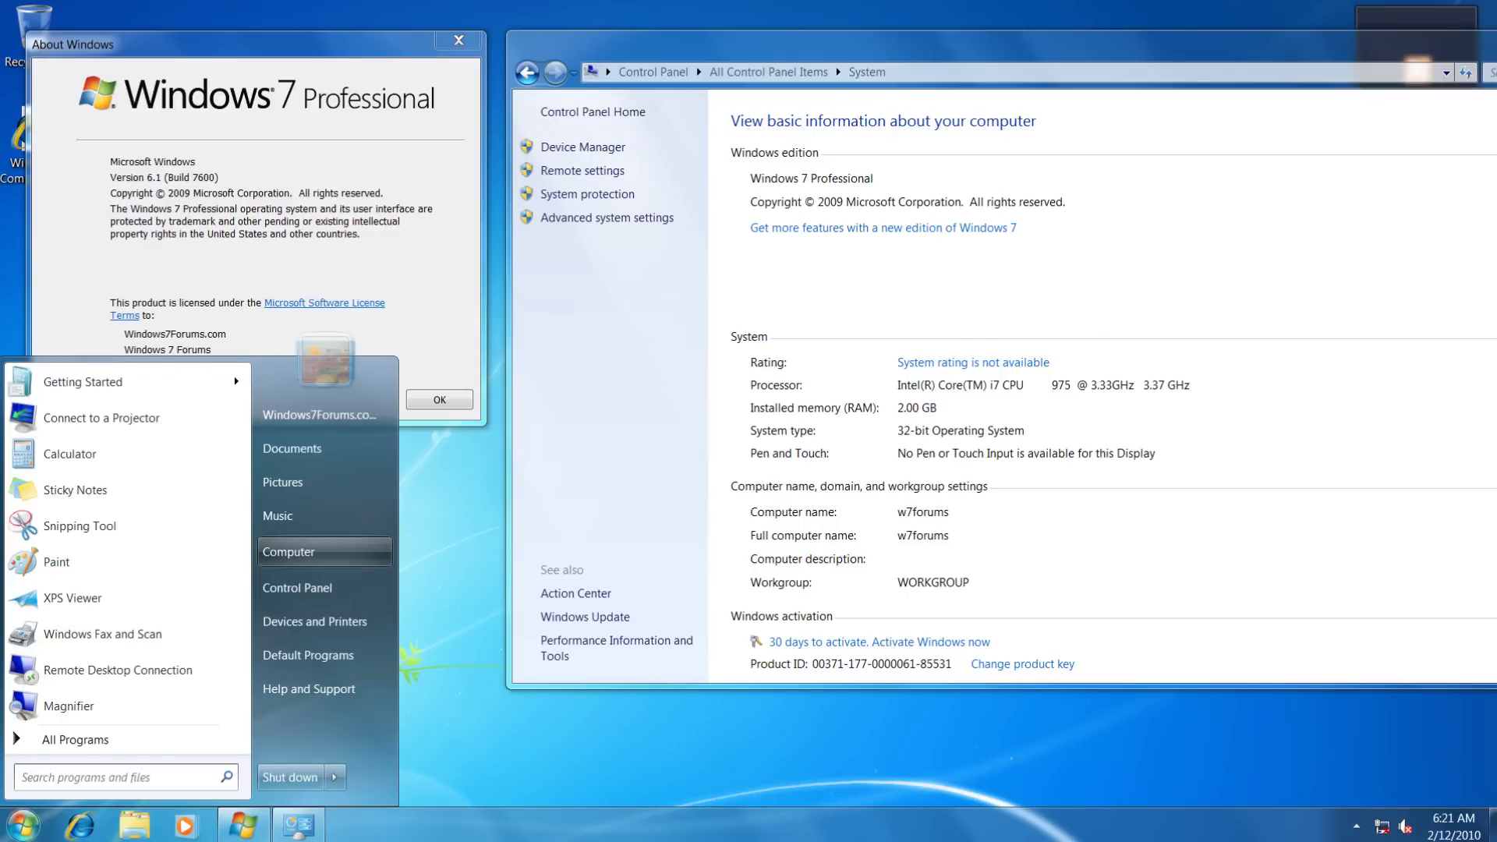
key("Return")
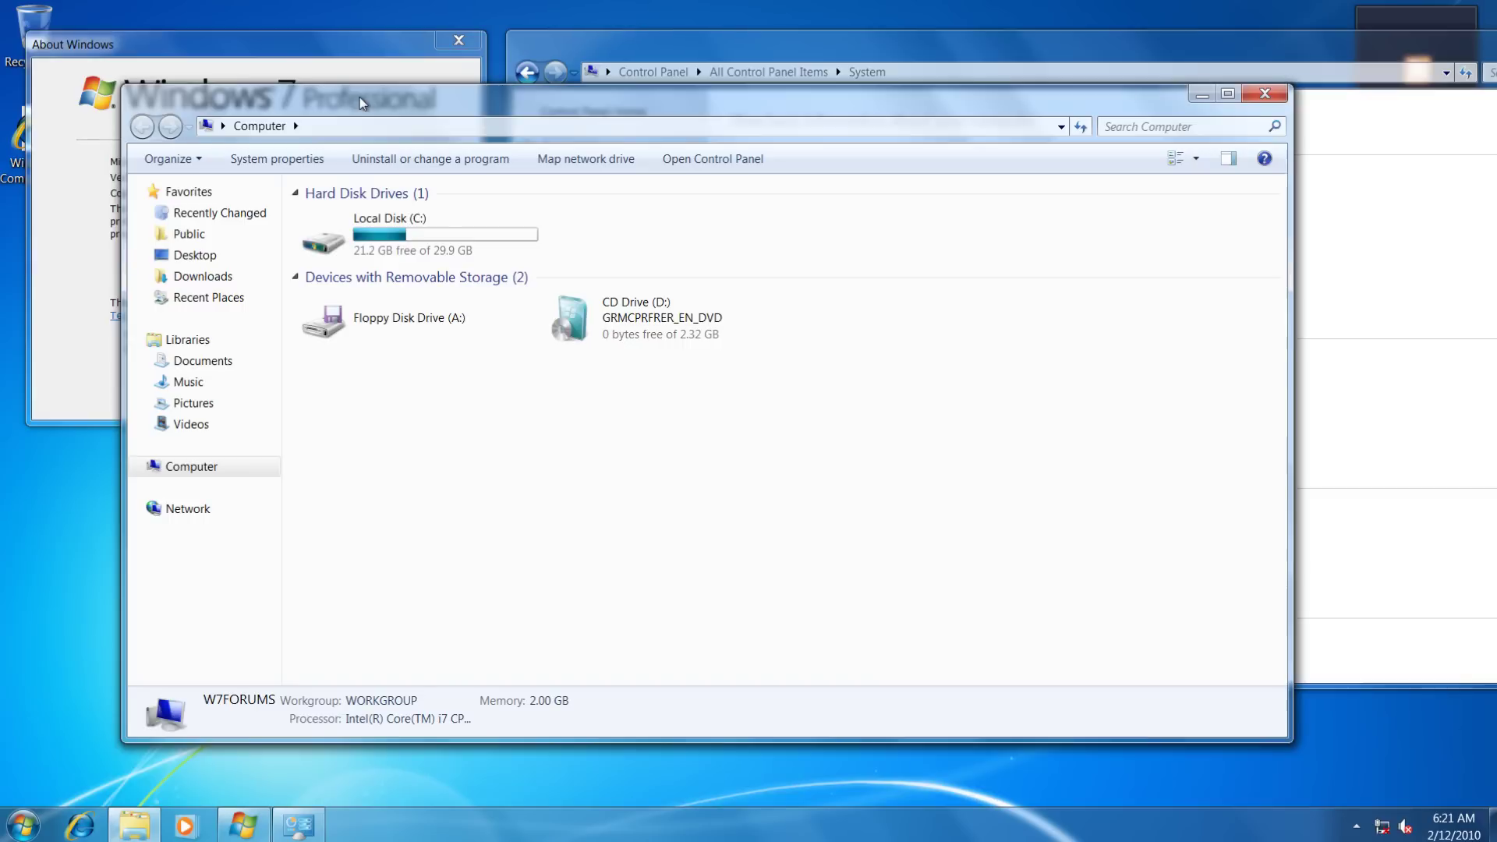